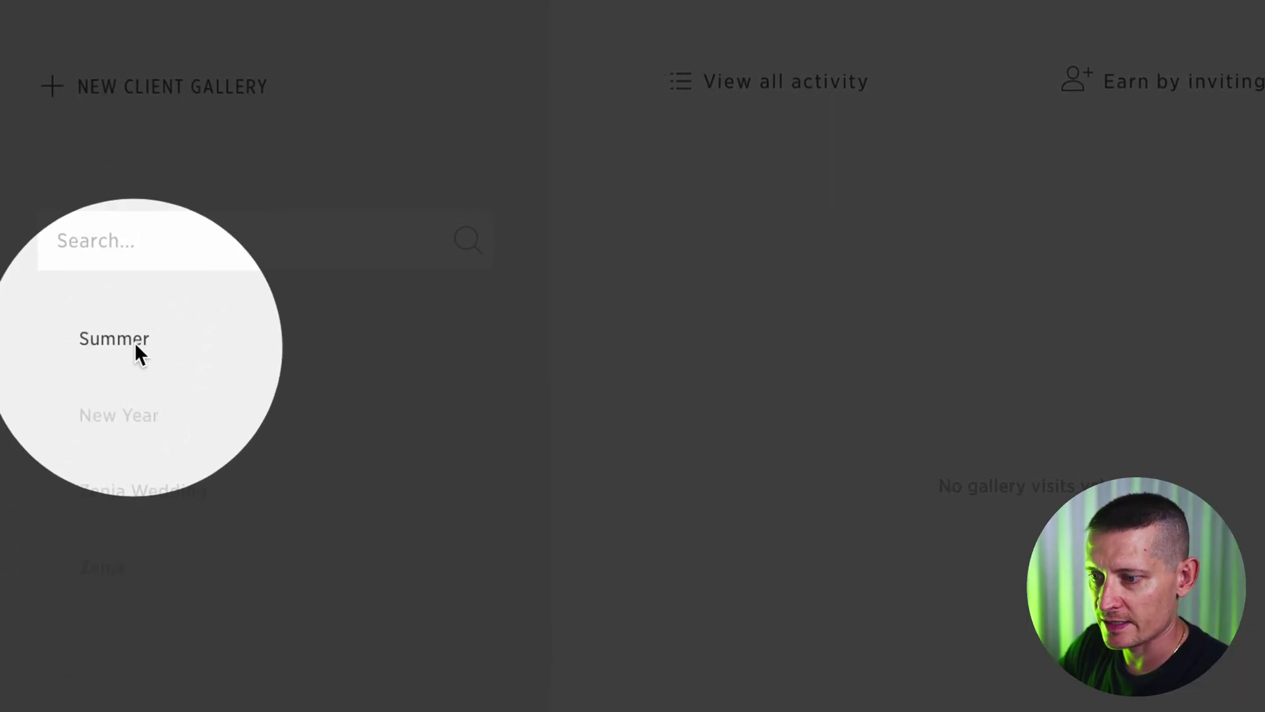
Create a new client gallery named Safari, dated 2025-10-31, with English as the language
left_click(137, 348)
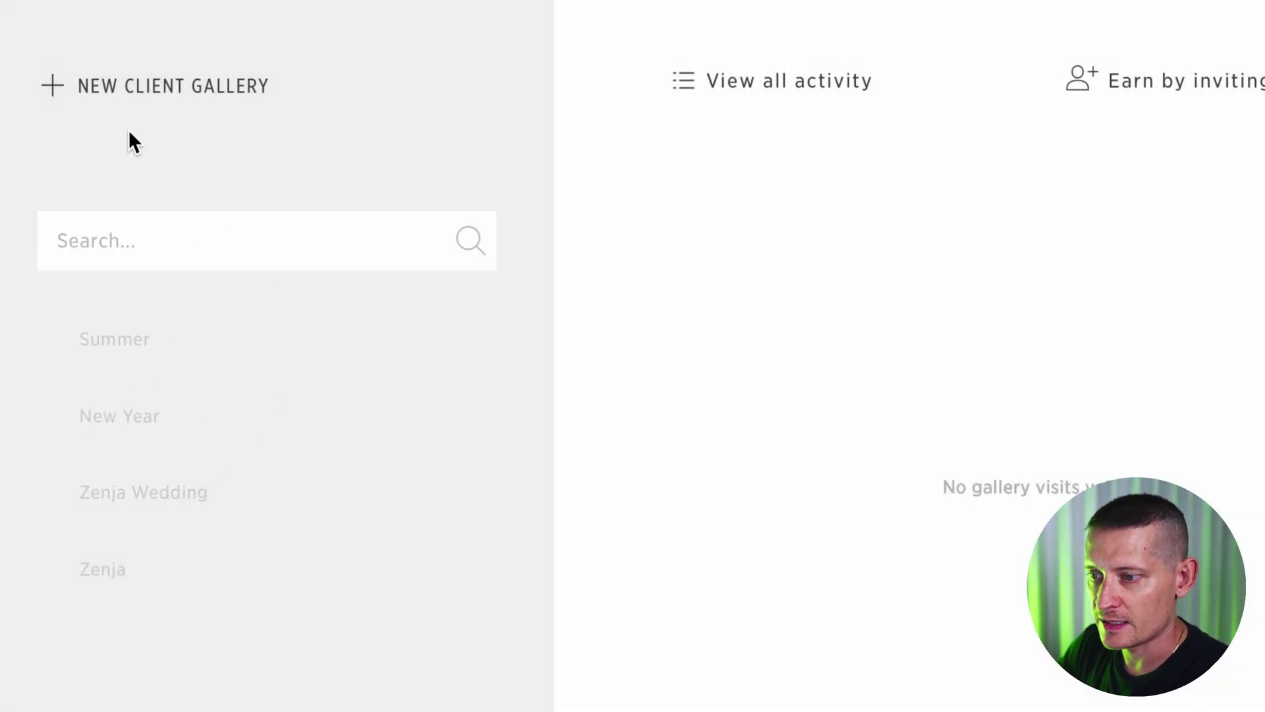
left_click(183, 87)
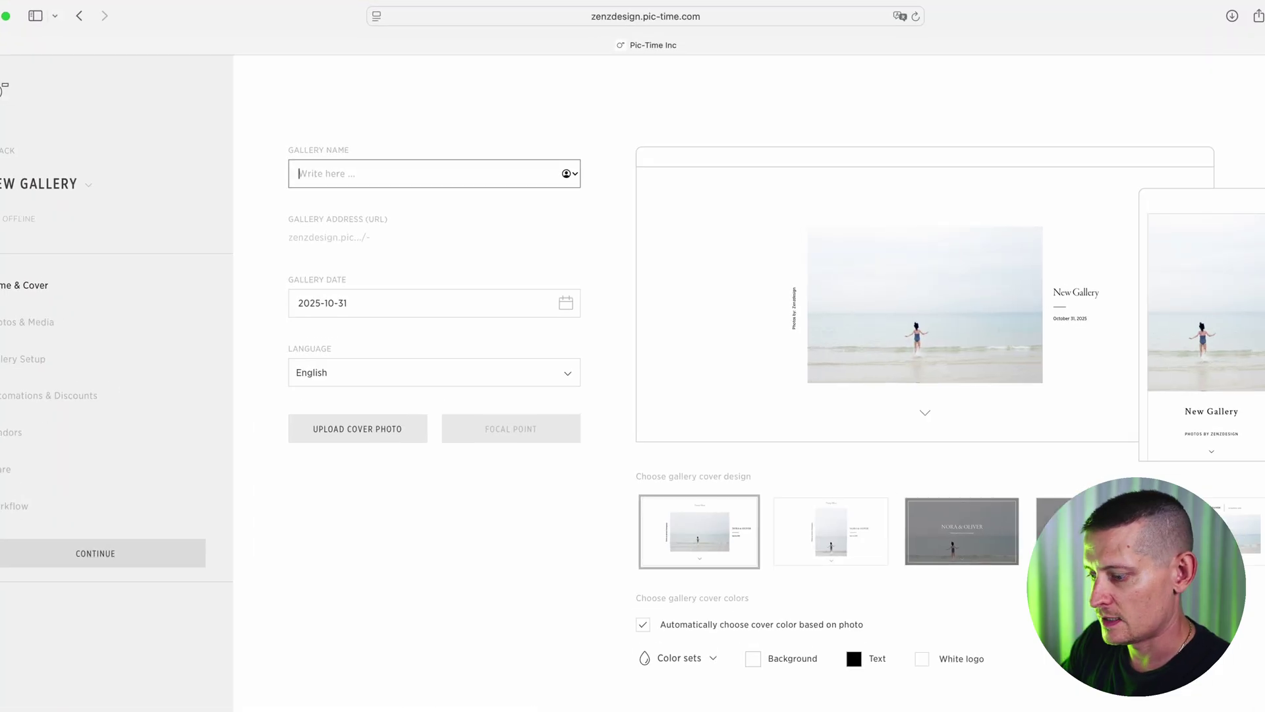
type("Safari")
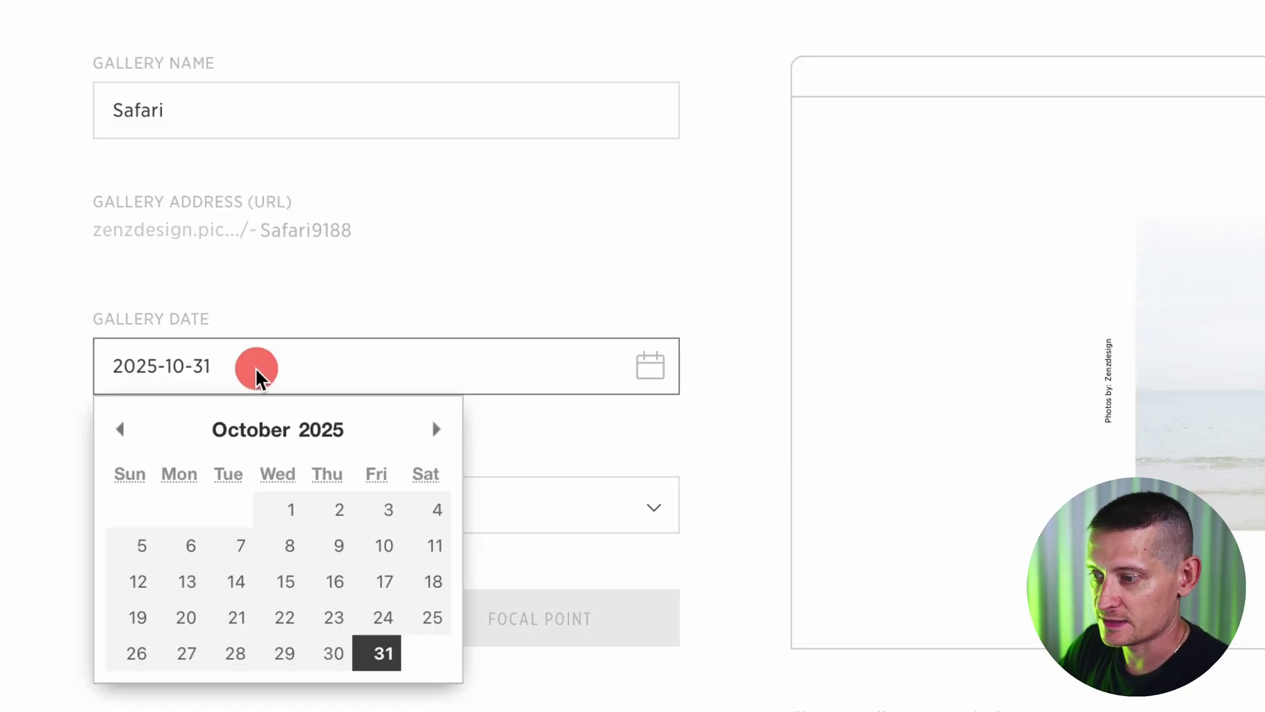
left_click(261, 312)
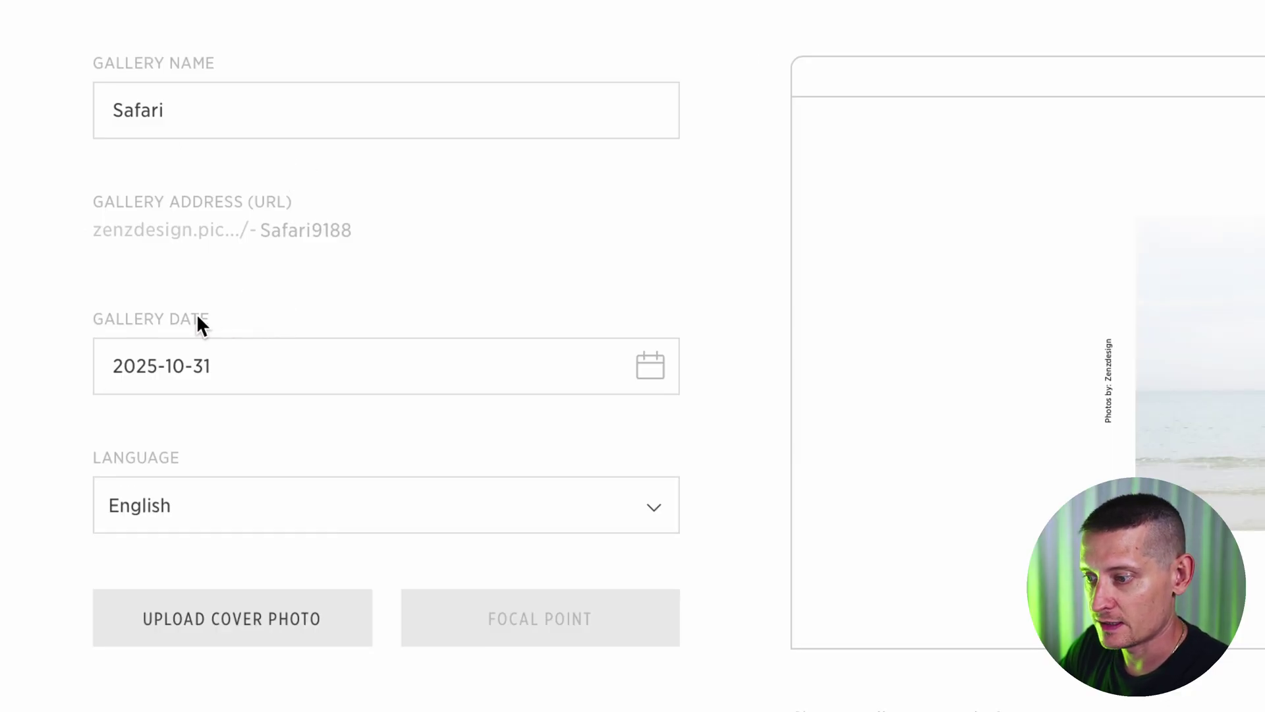
left_click(170, 504)
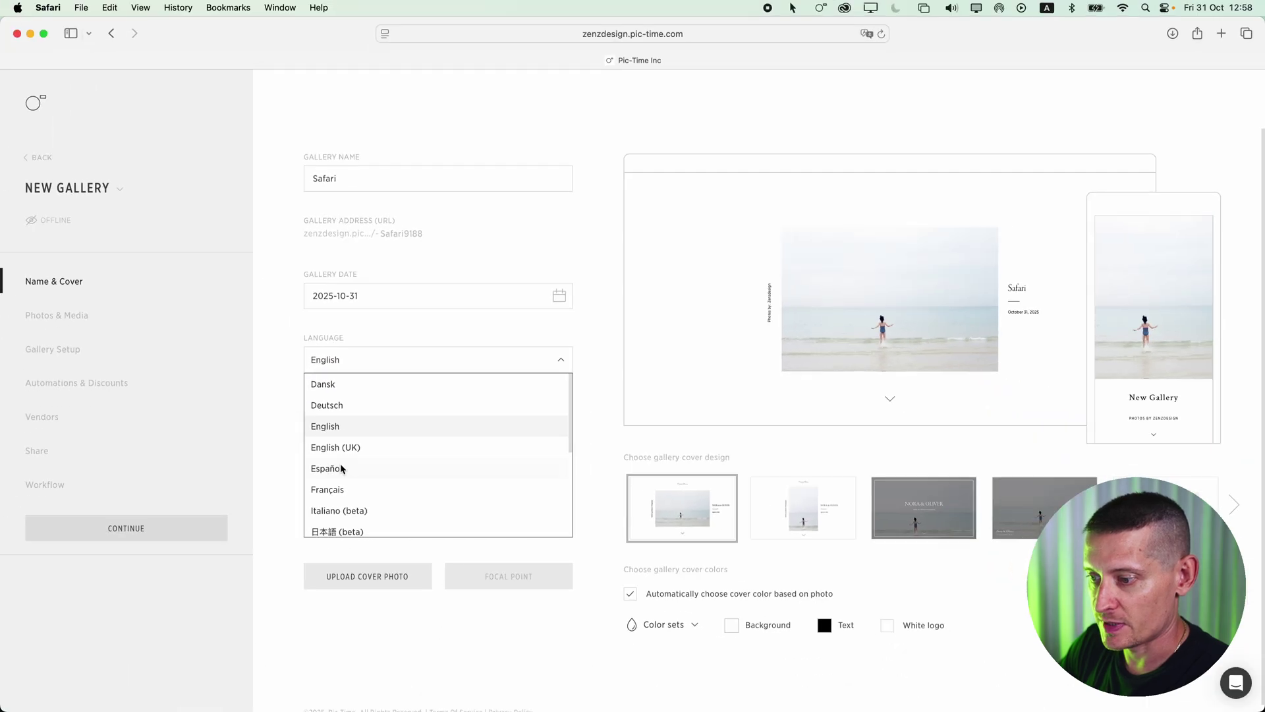
scroll(353, 427, "down", 2)
scroll(354, 427, "up", 2)
left_click(290, 420)
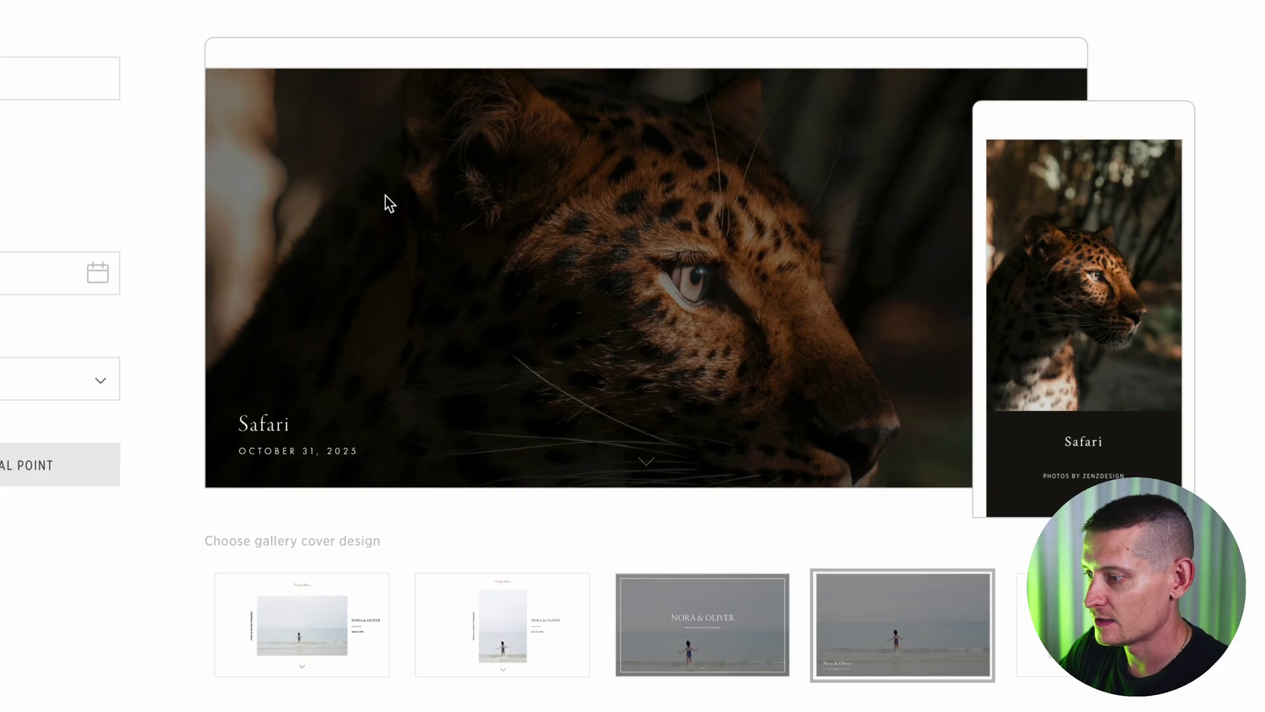
After trying other cover designs, apply the one with the title at top left
left_click(1048, 626)
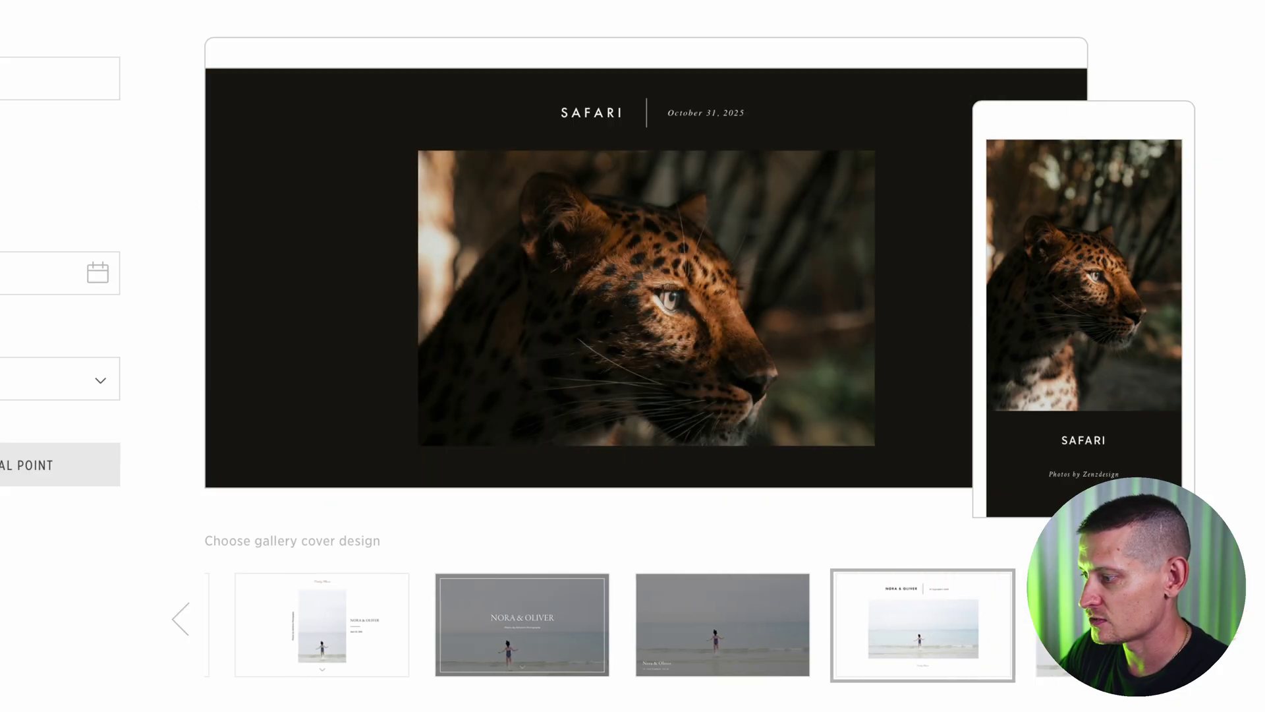
left_click(1048, 626)
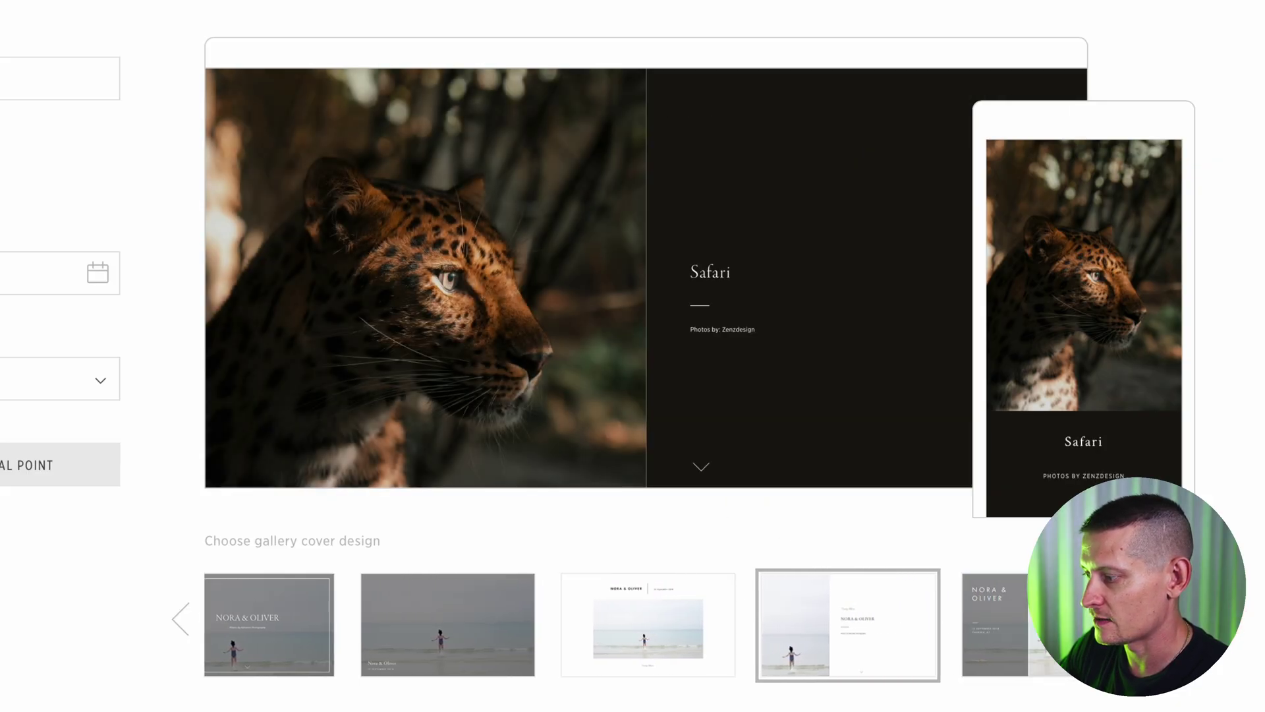
left_click(893, 618)
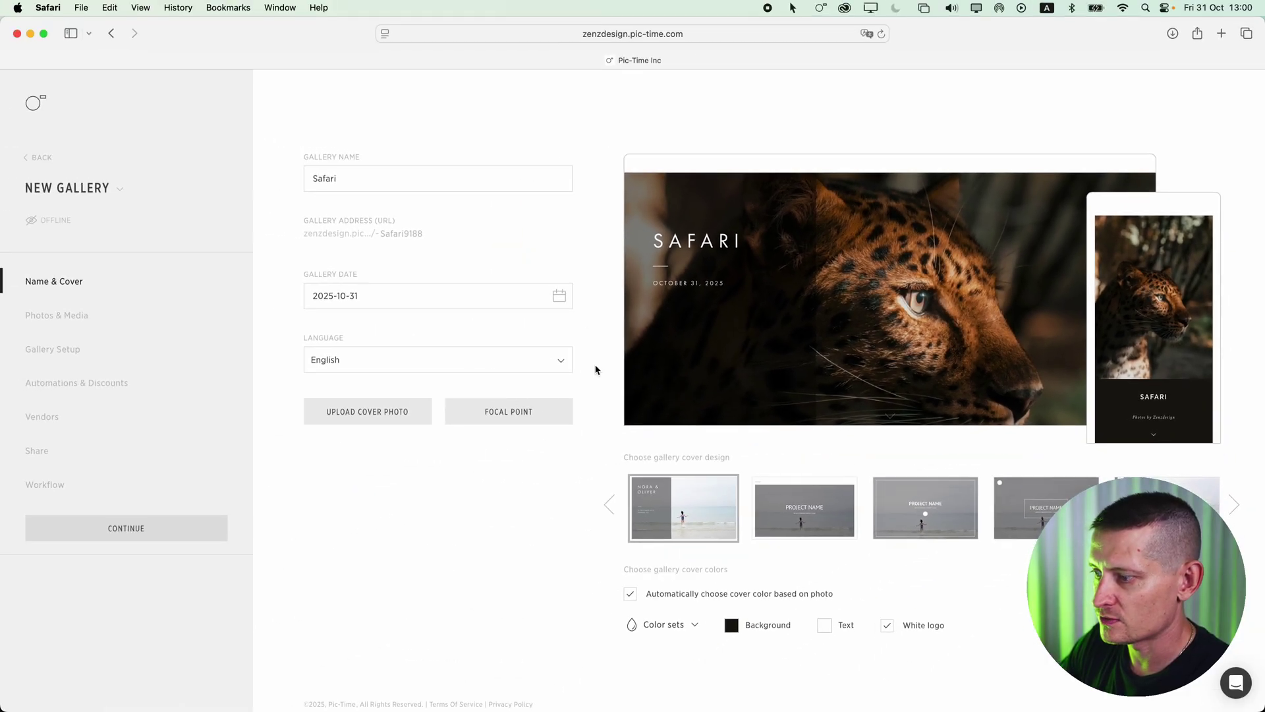
Set the cover focal point on the leopard's eye and leave the colour sets unchanged
left_click(495, 408)
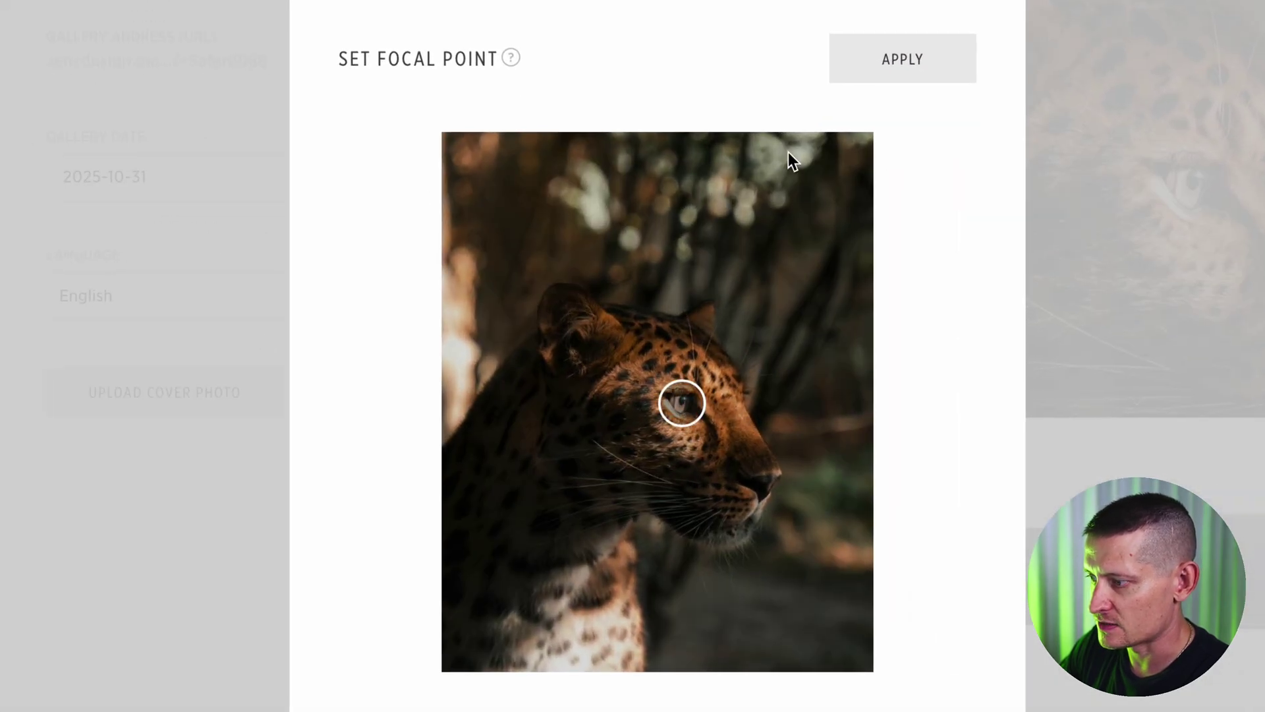
left_click(912, 49)
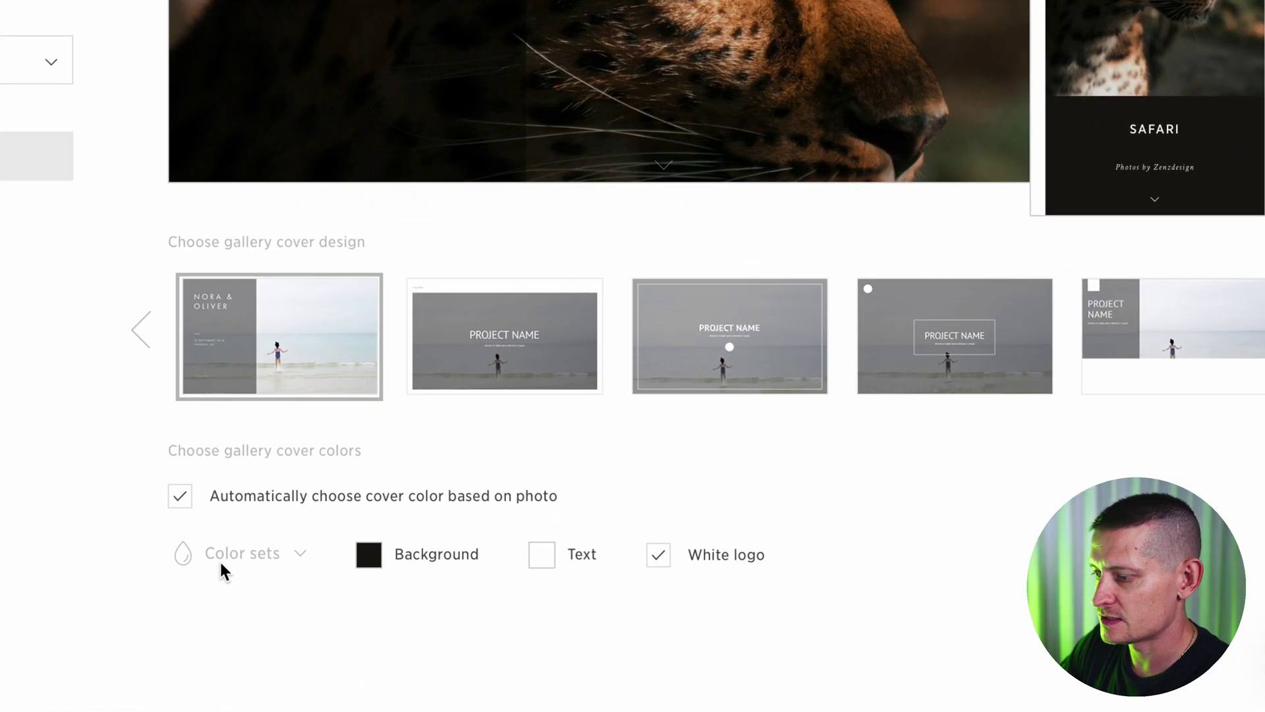
left_click(298, 553)
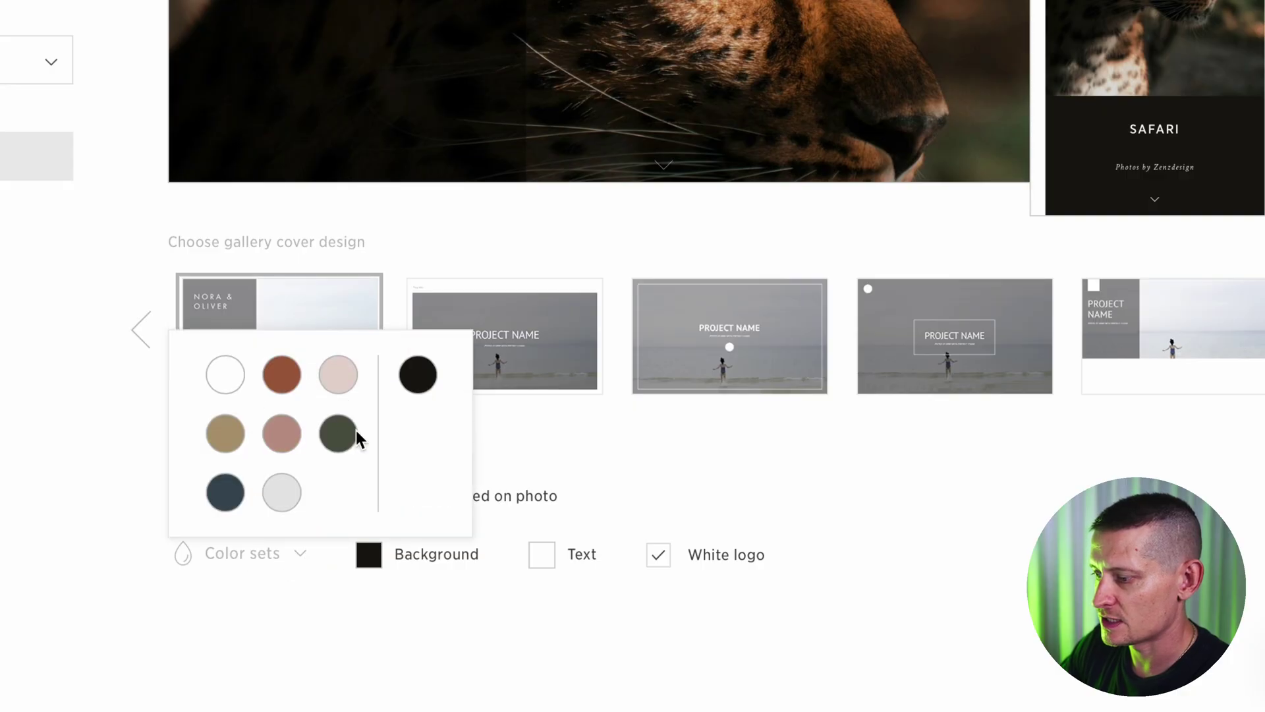
left_click(547, 452)
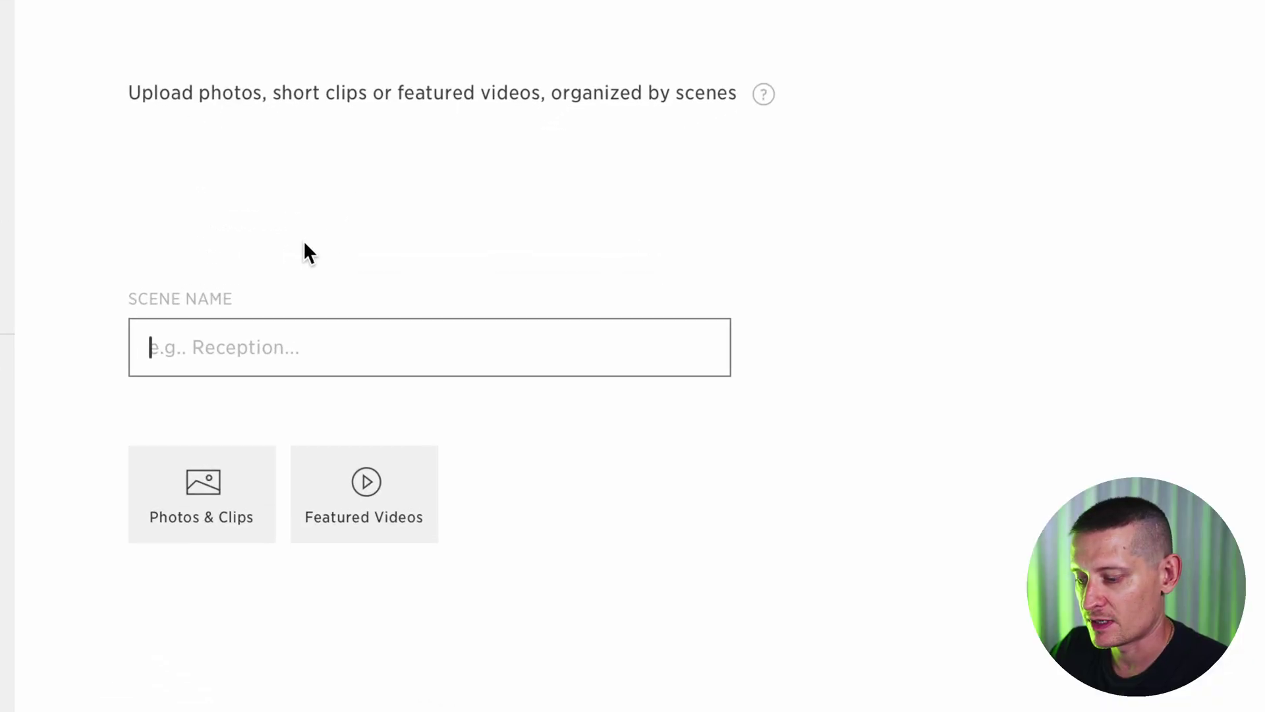
Name the new scene DAY 1 and bring up its Photos & Clips uploader centred on the page
type("DAY 1")
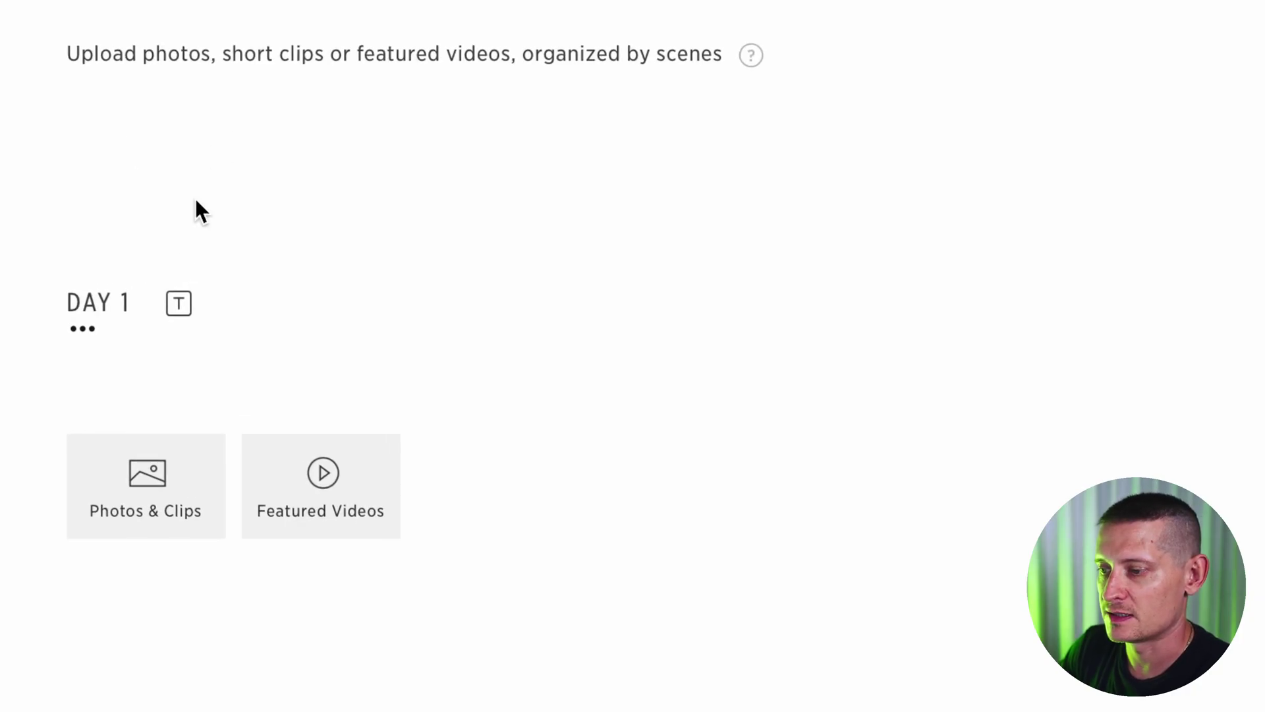
left_click(105, 495)
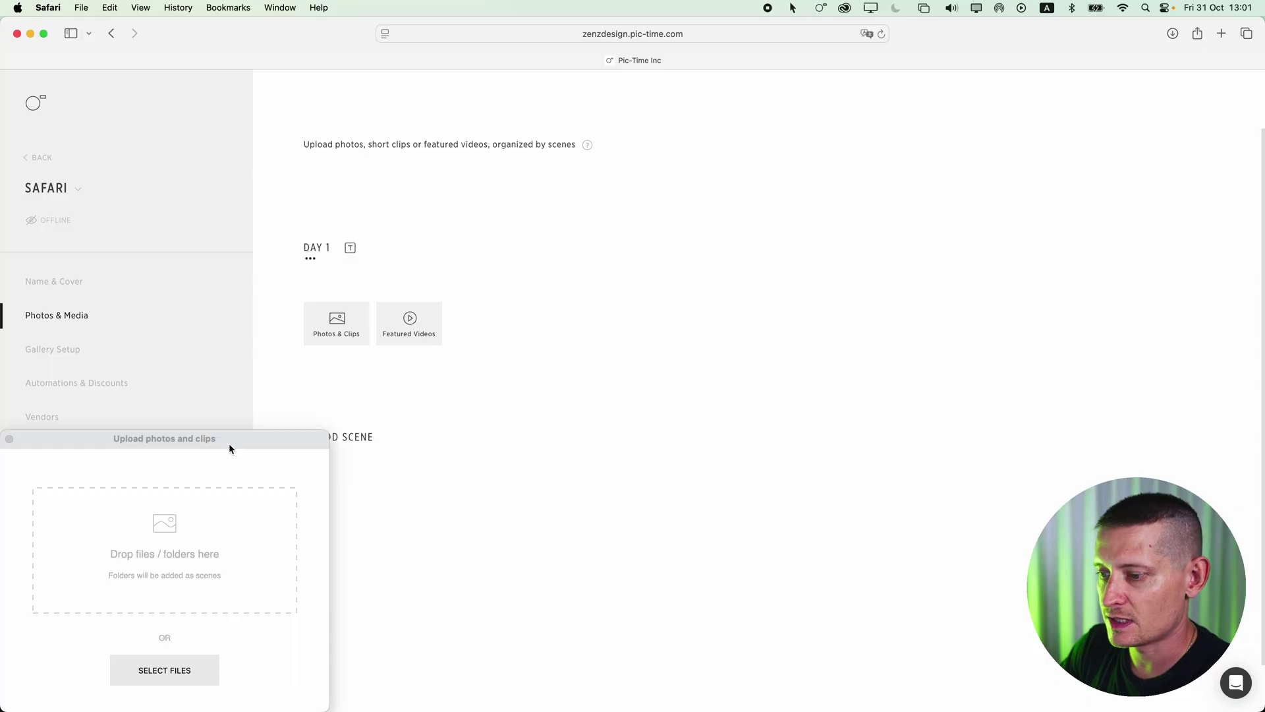
left_click_drag(228, 442, 708, 195)
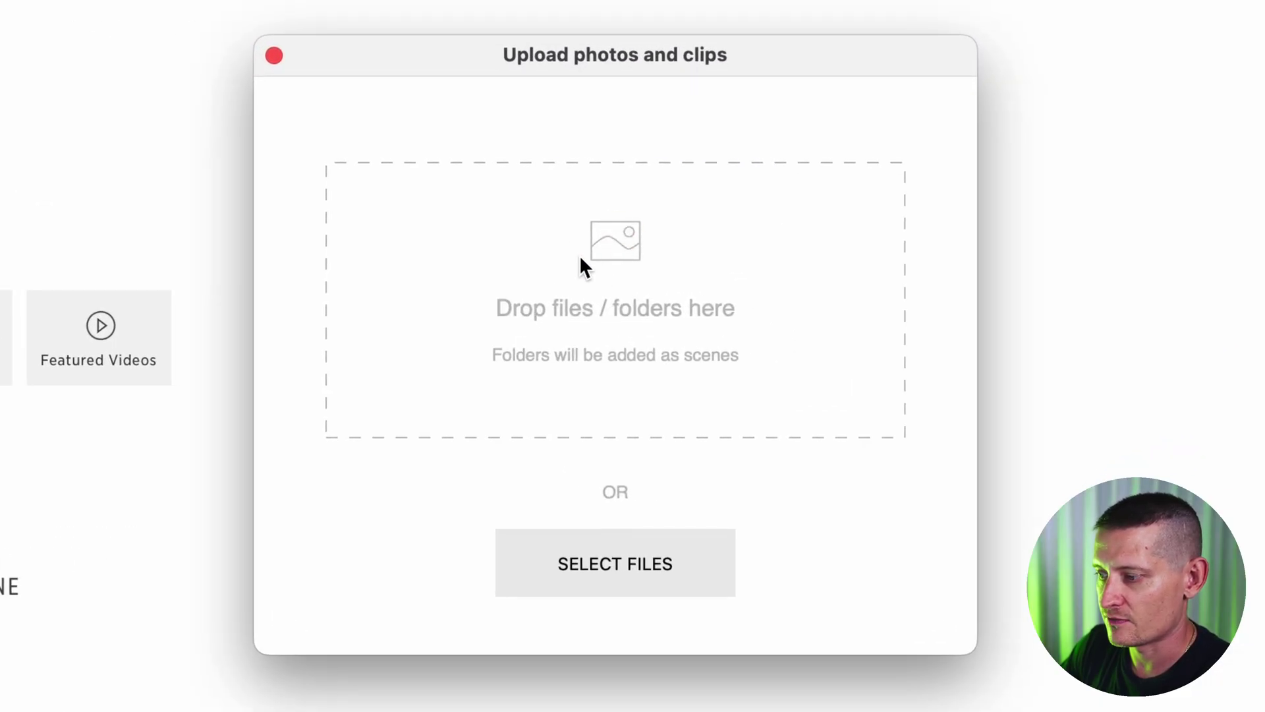
Upload all 18 photos from the Safari Photos folder into DAY 1
left_click(631, 585)
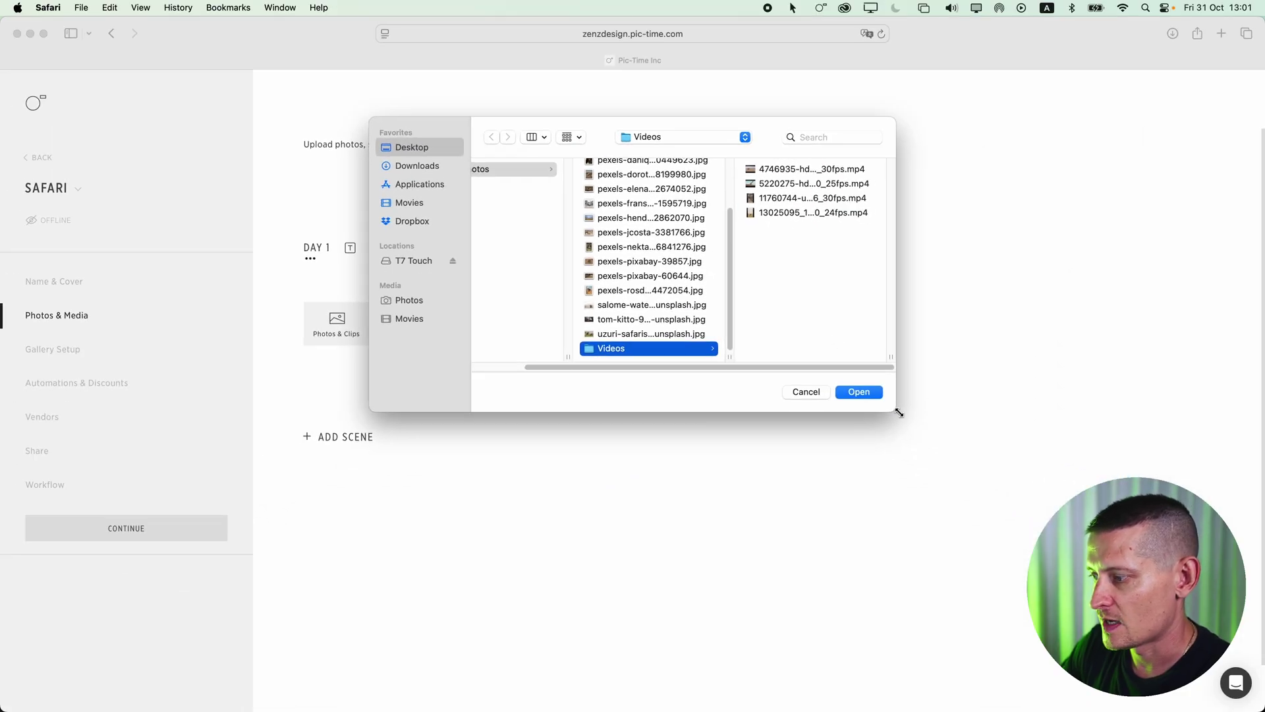
left_click_drag(900, 412, 1094, 640)
left_click(703, 173)
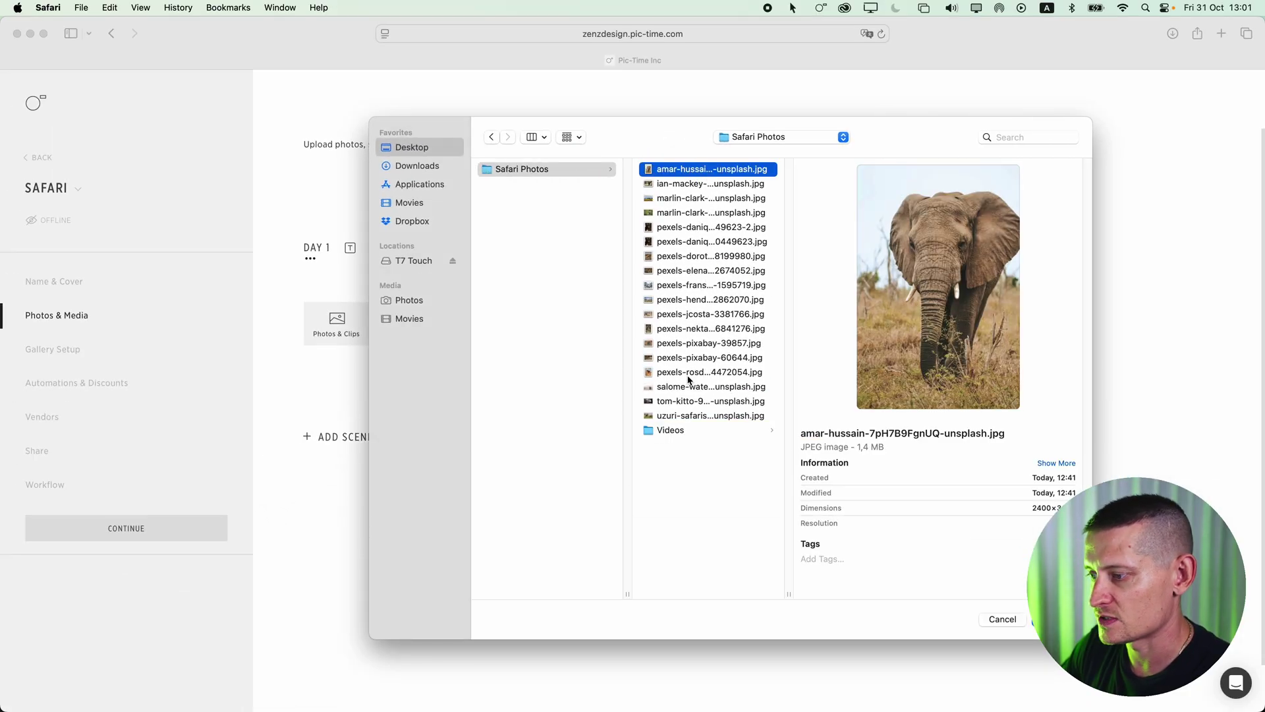
left_click(700, 417, "shift")
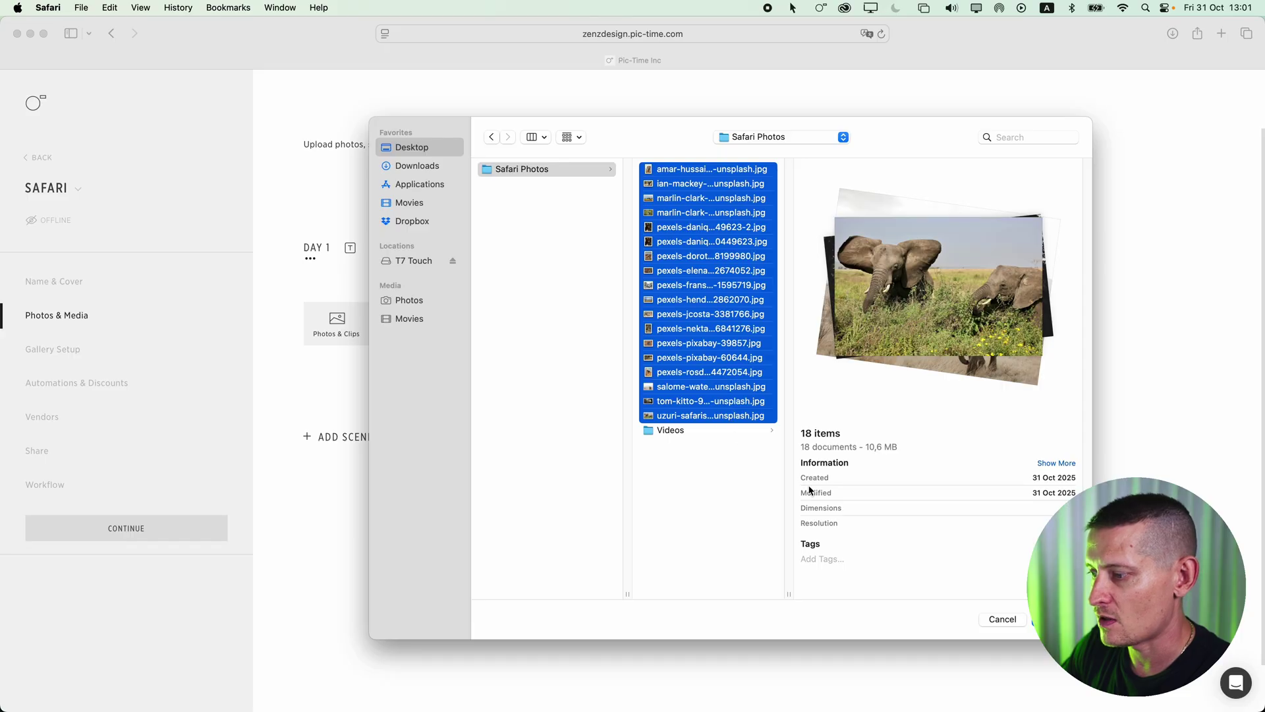
key("Return")
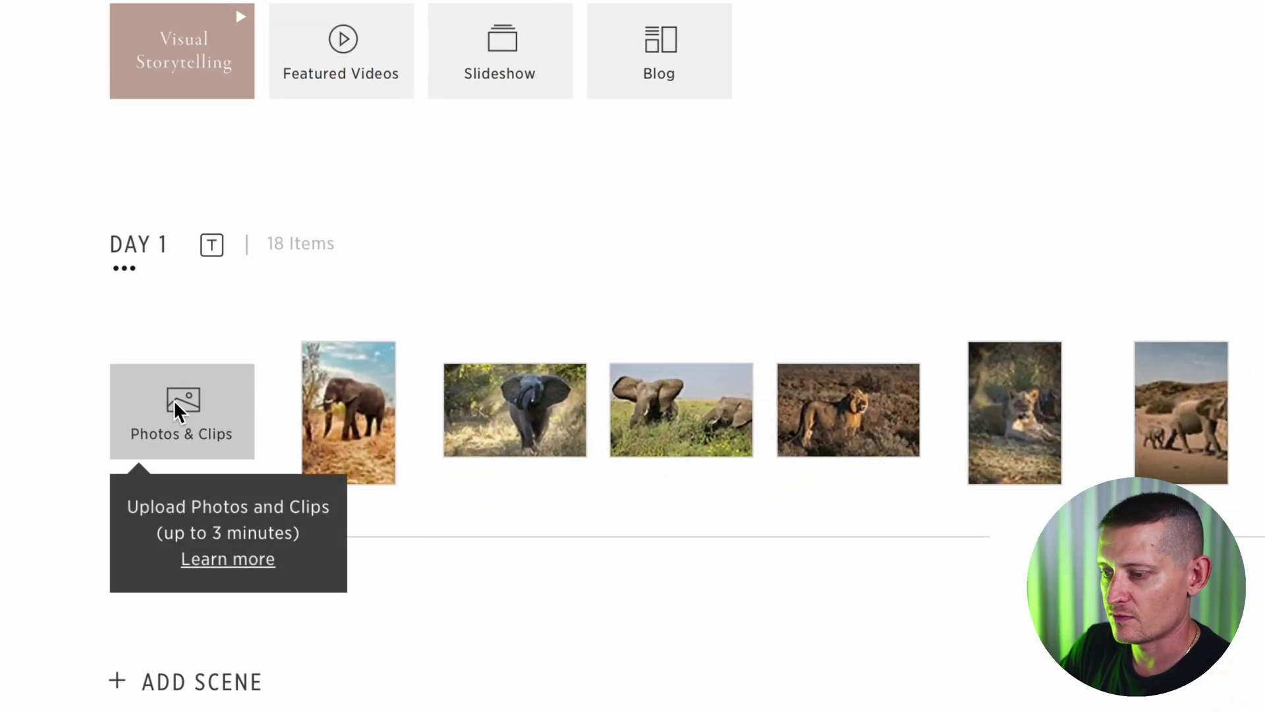
Add the four video clips from the Videos folder to the DAY 1 scene
left_click(212, 430)
left_click(618, 429)
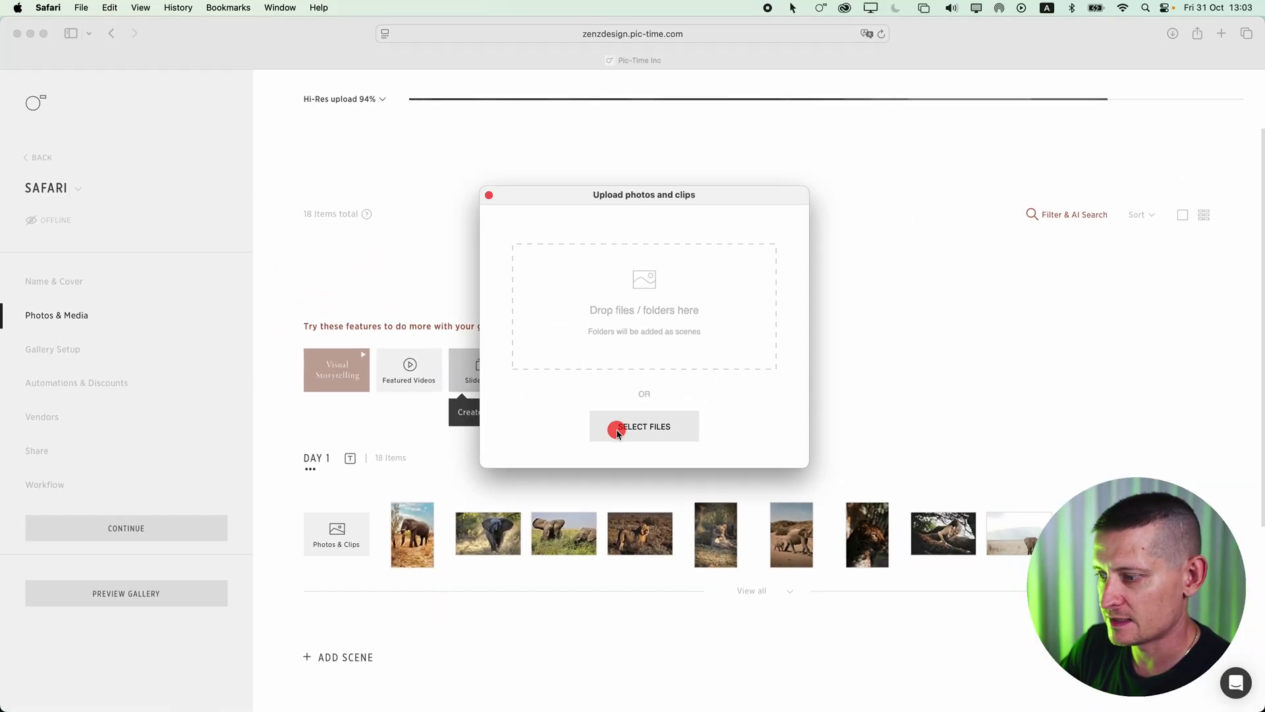
left_click(572, 373)
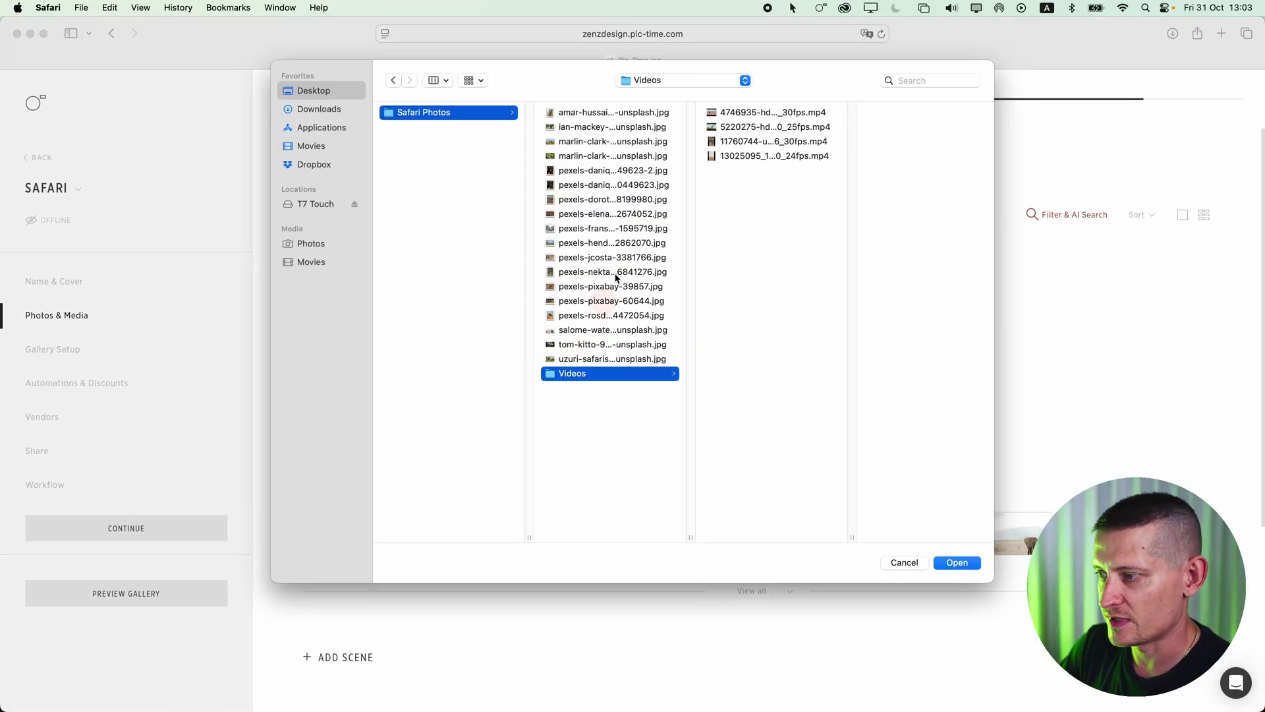
left_click(787, 117)
left_click(748, 156, "shift")
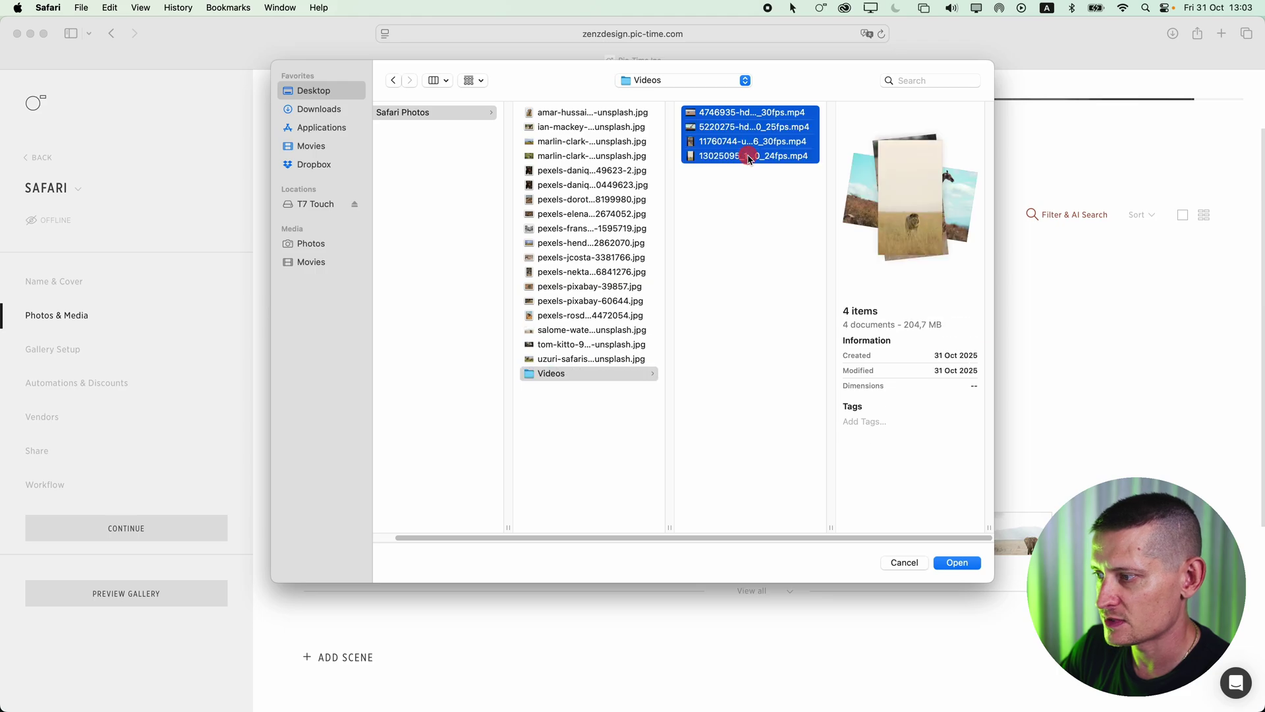
left_click(957, 565)
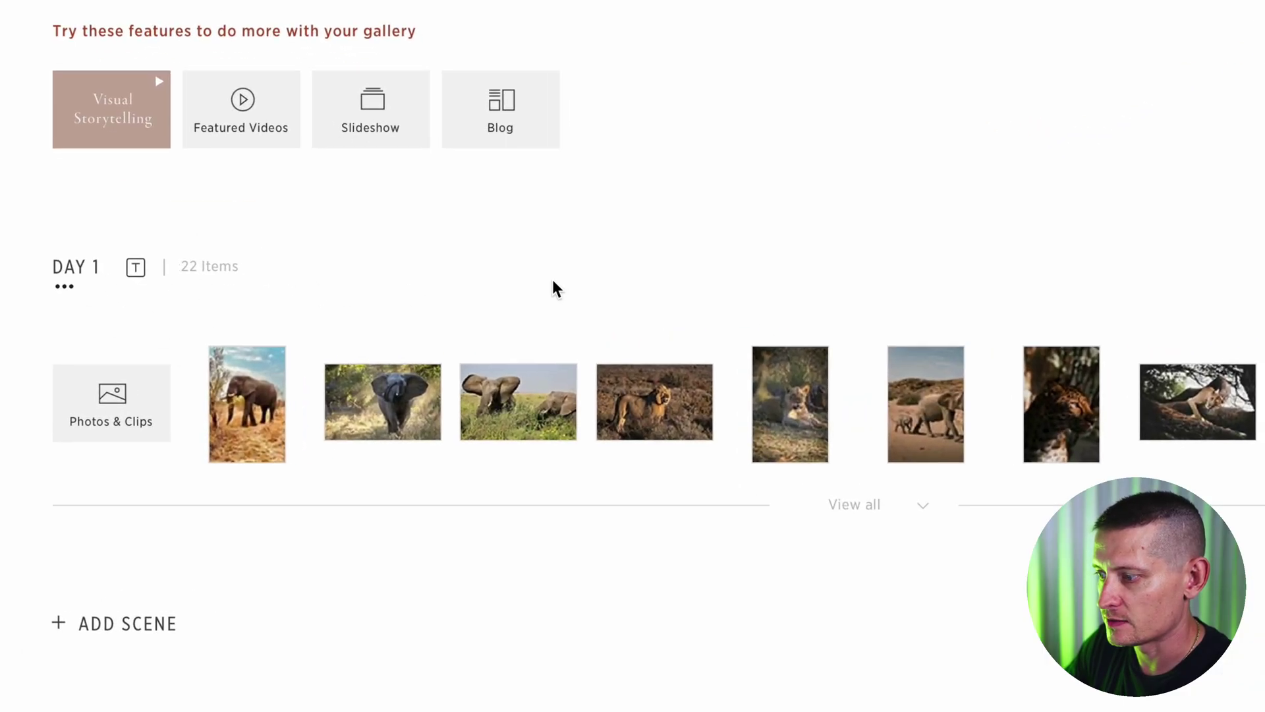
Show all DAY 1 items; place the lion clip after the lioness and the giraffe clip after the black elephant
left_click(854, 510)
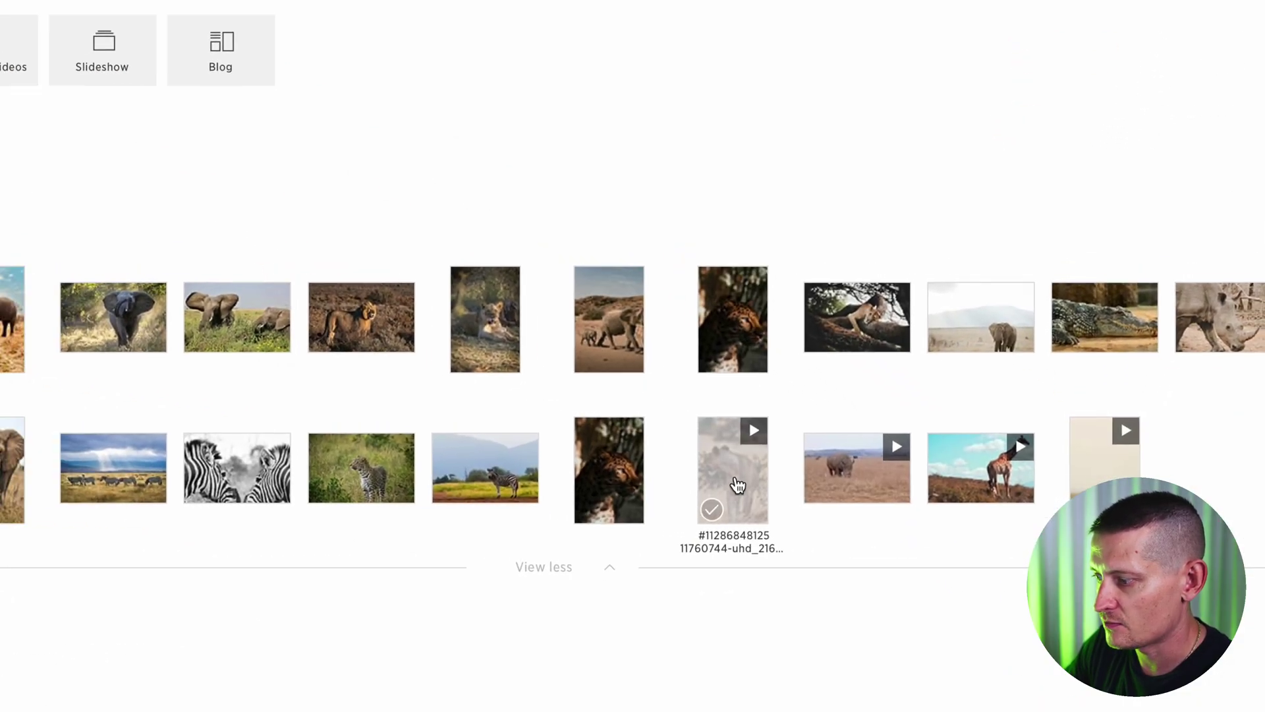
left_click_drag(738, 485, 486, 333)
left_click_drag(715, 416, 806, 422)
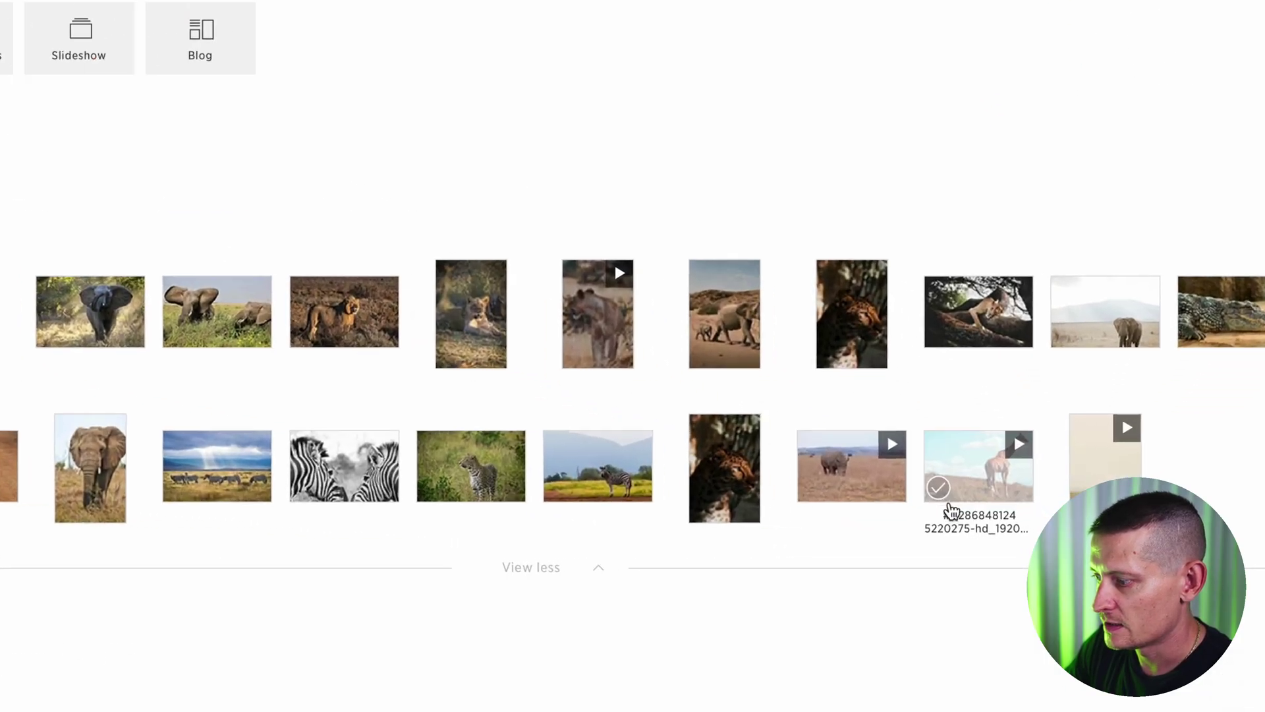
left_click_drag(951, 511, 172, 325)
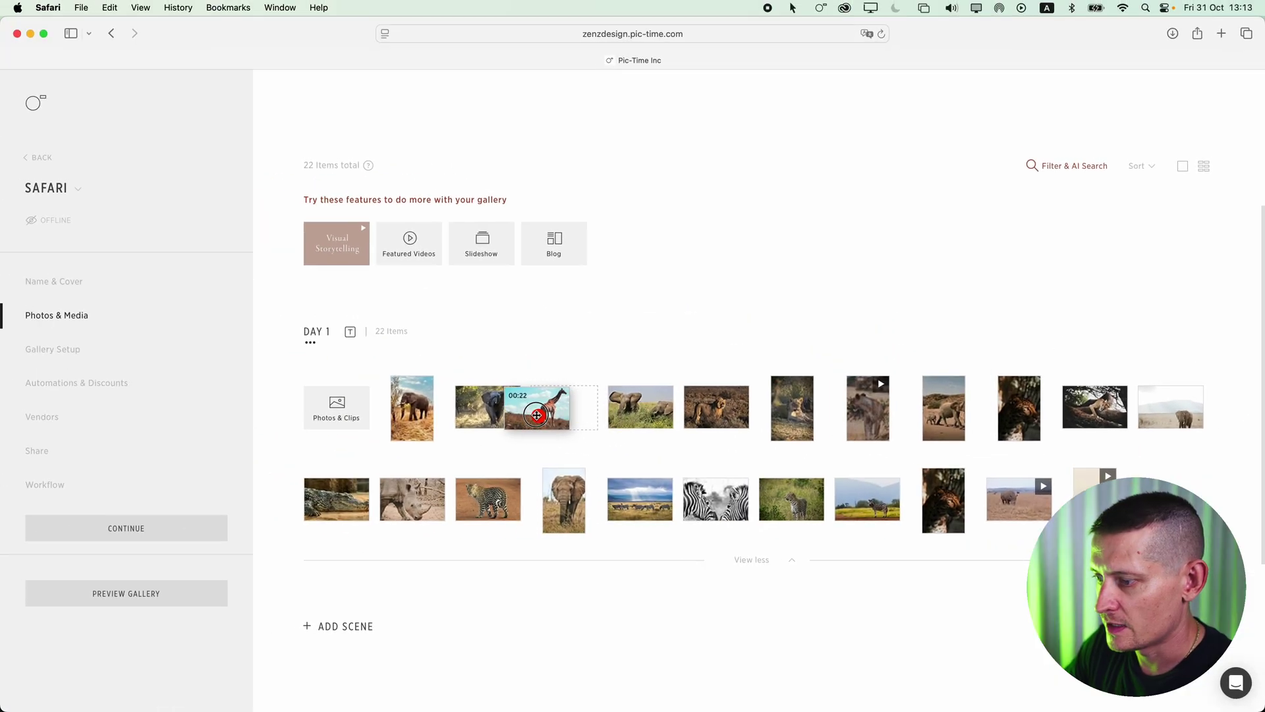
left_click_drag(537, 415, 536, 414)
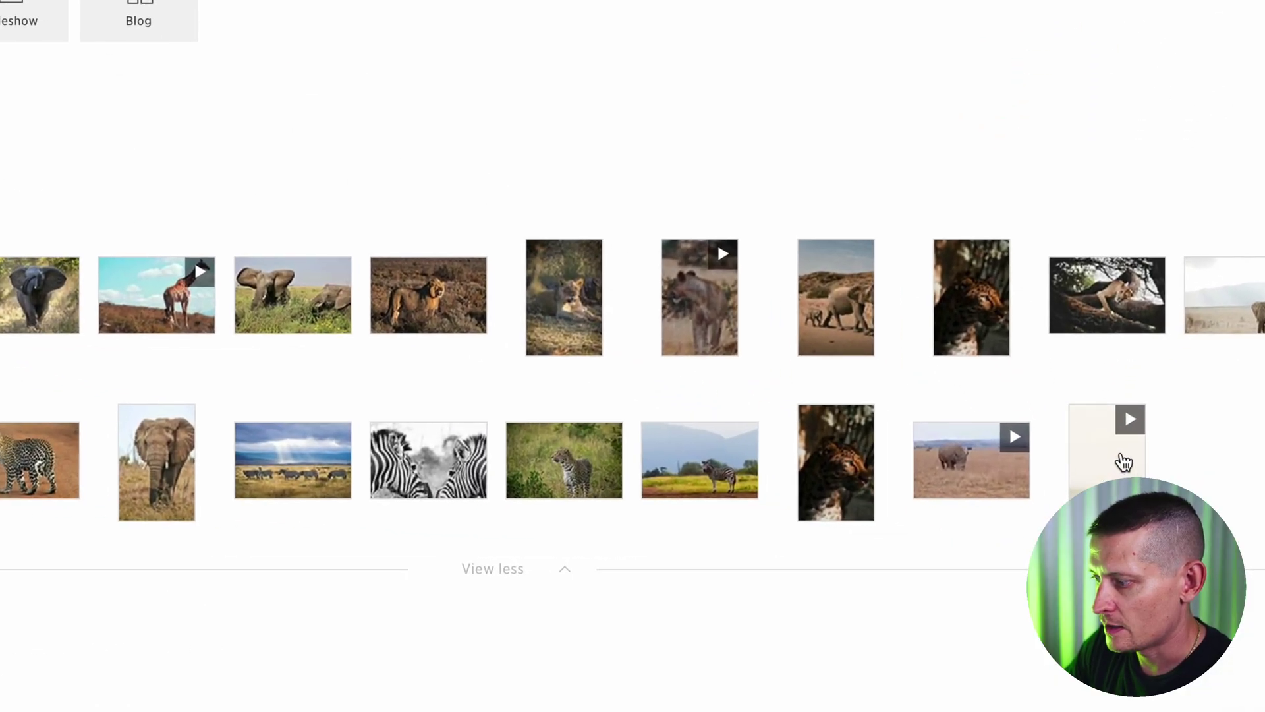
Move the remaining two clips into the first row and review the featured video upload options
left_click_drag(1124, 461, 0, 461)
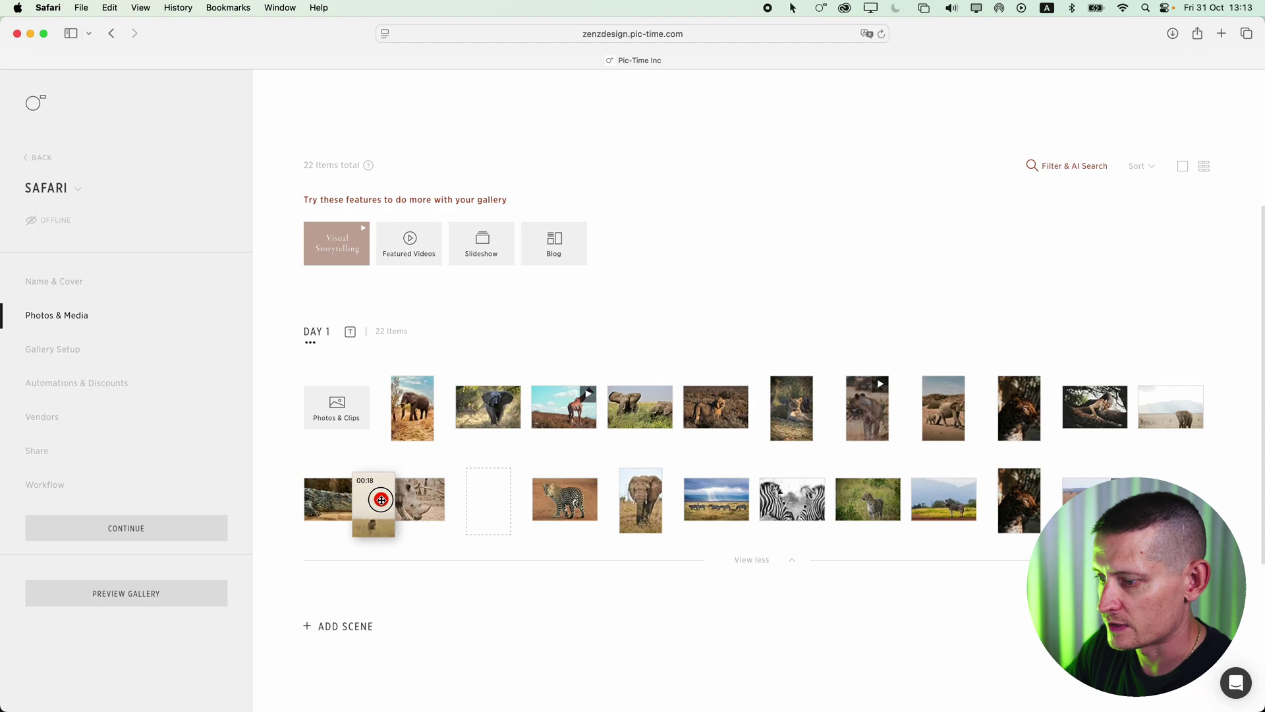
left_click_drag(381, 499, 382, 499)
left_click_drag(1121, 501, 396, 403)
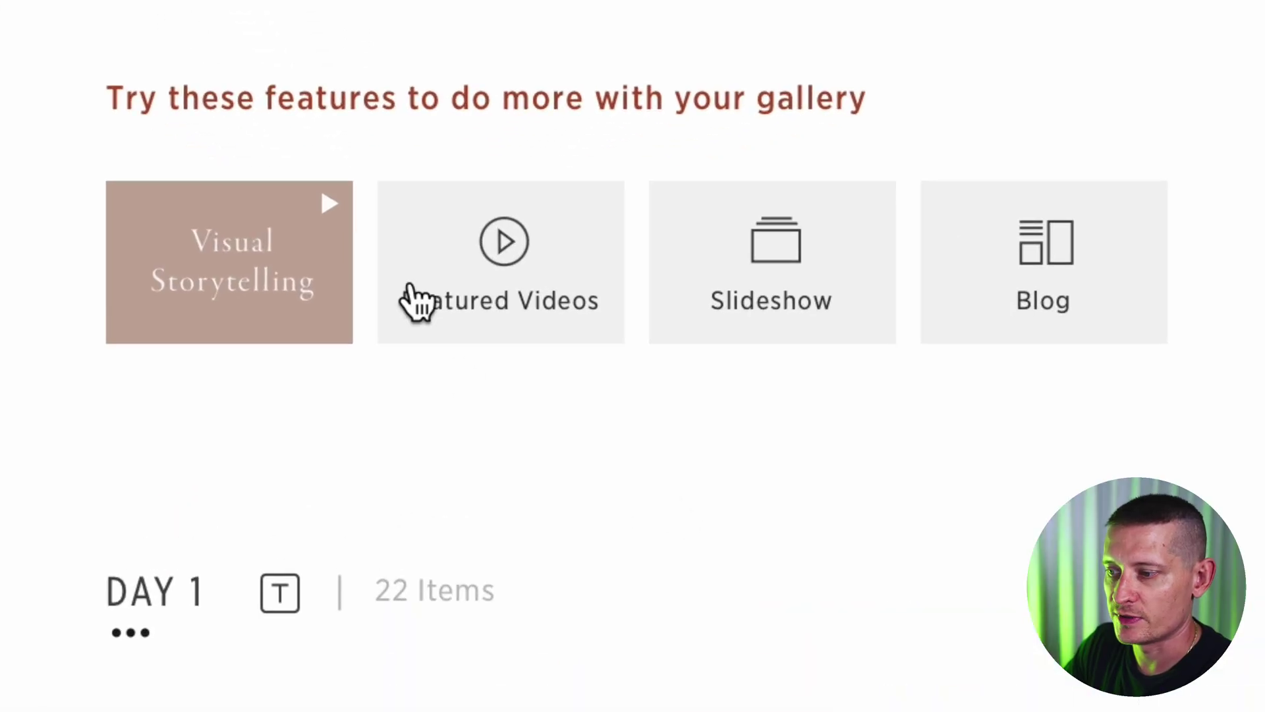
mouse_move(450, 281)
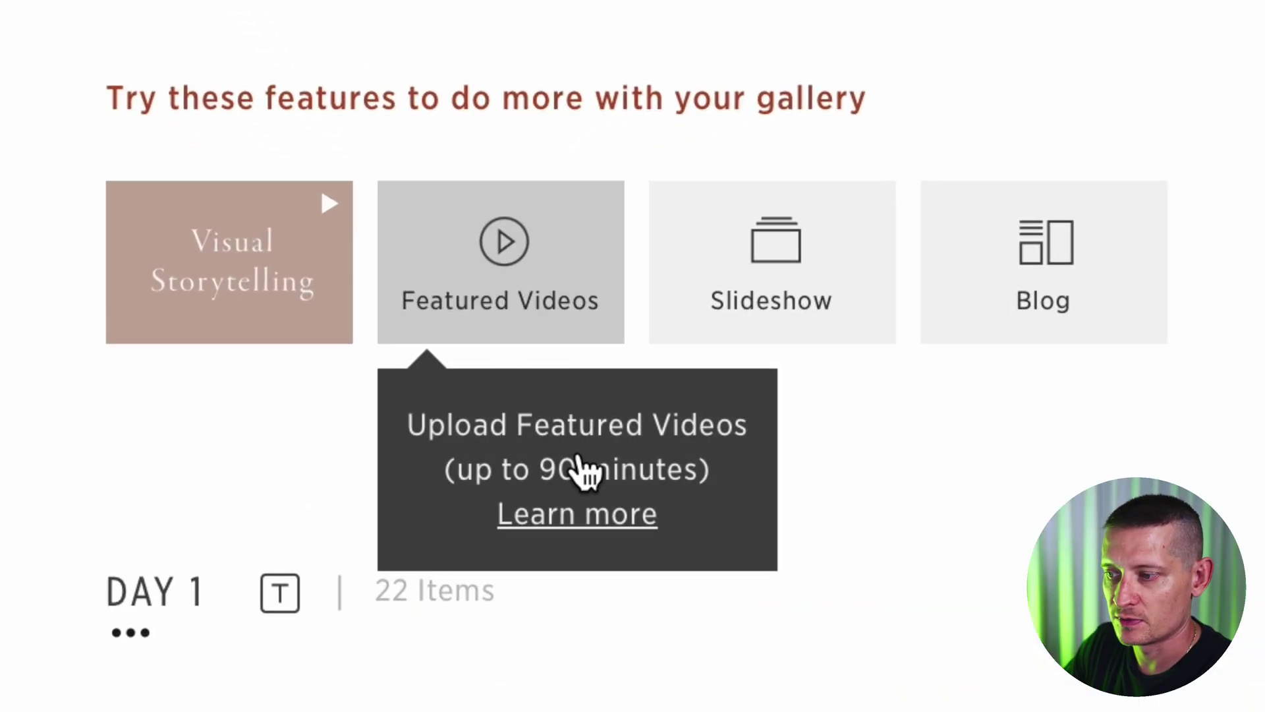
left_click(522, 308)
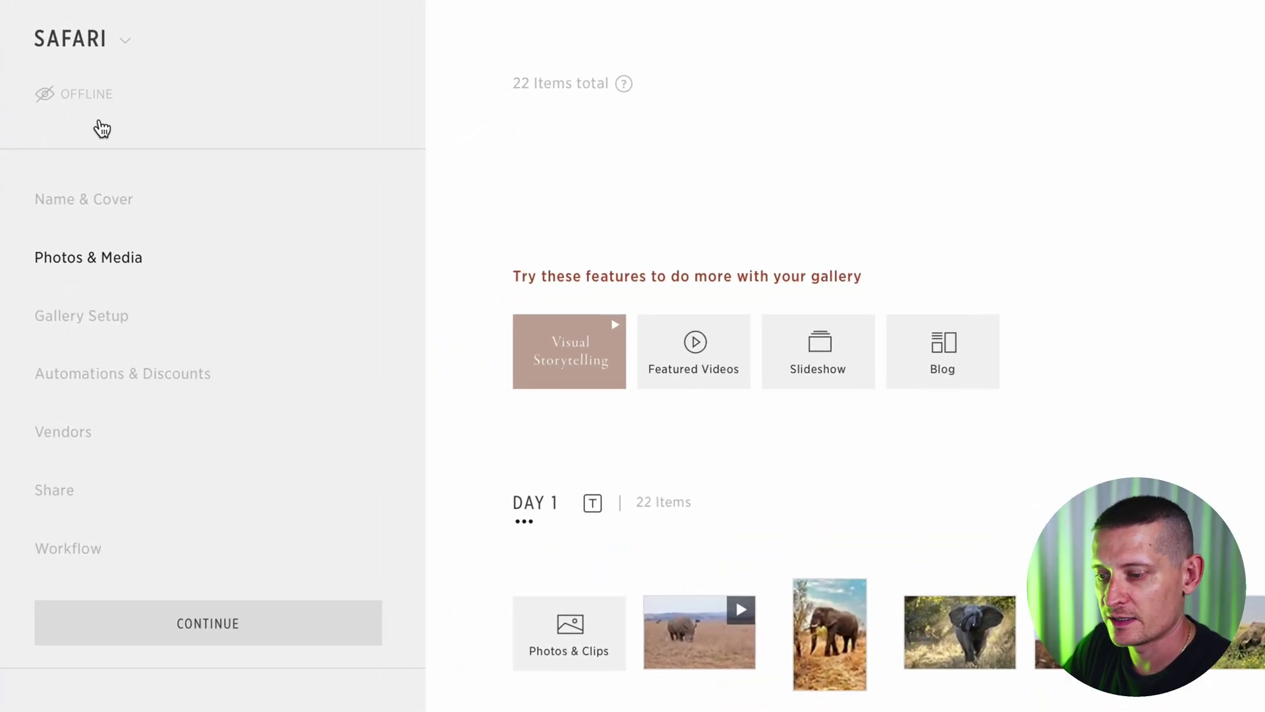
In gallery setup, uncheck Private gallery and bring up the Featured Video Downloads settings
left_click(211, 621)
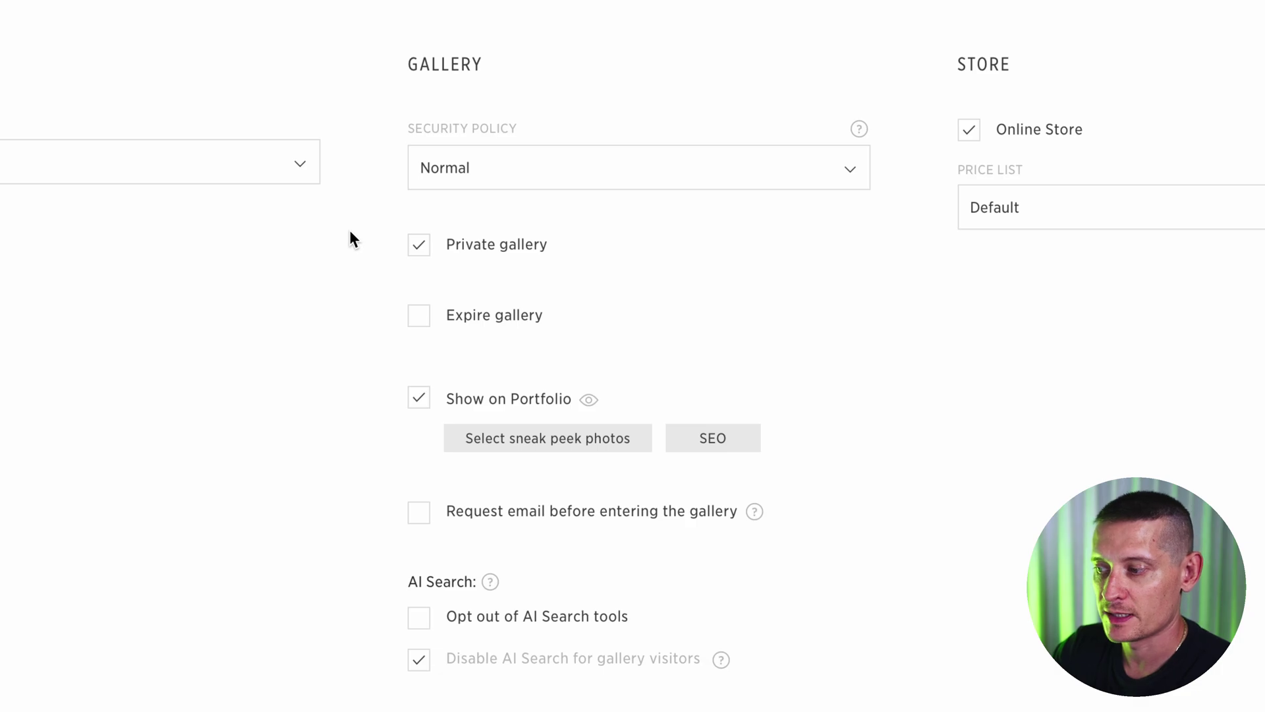
left_click(423, 246)
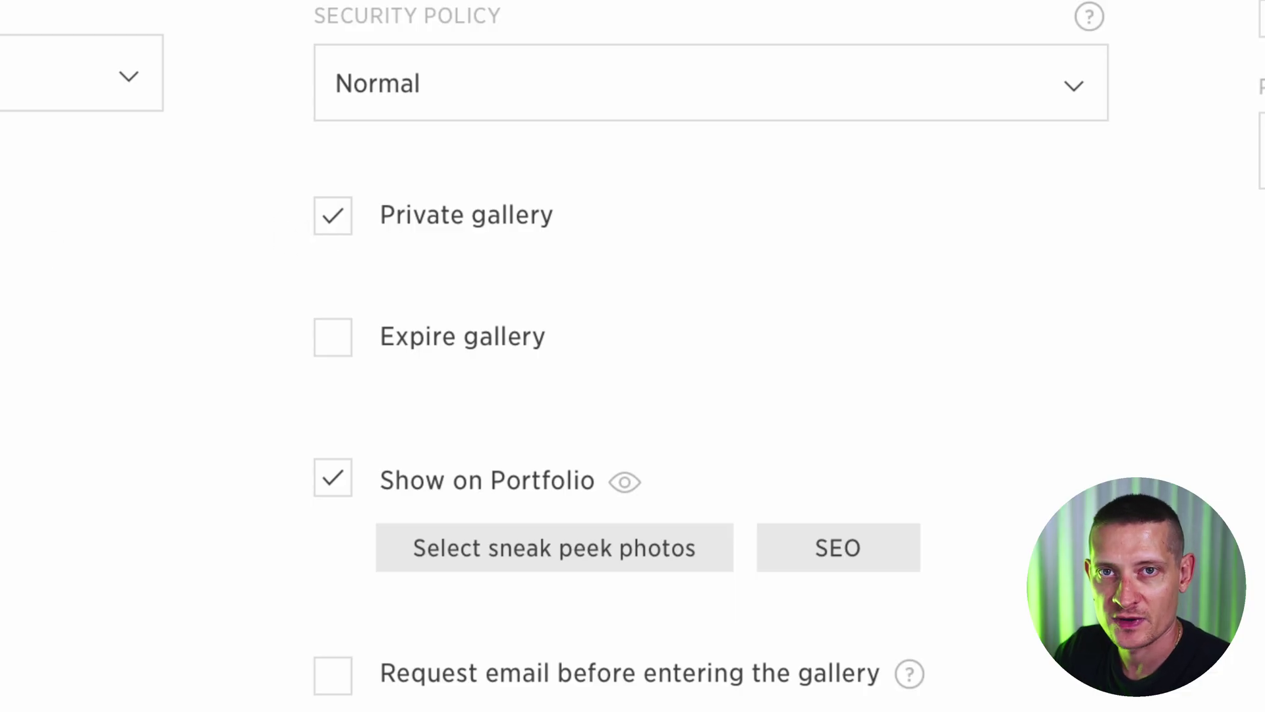
scroll(559, 218, "down", 3)
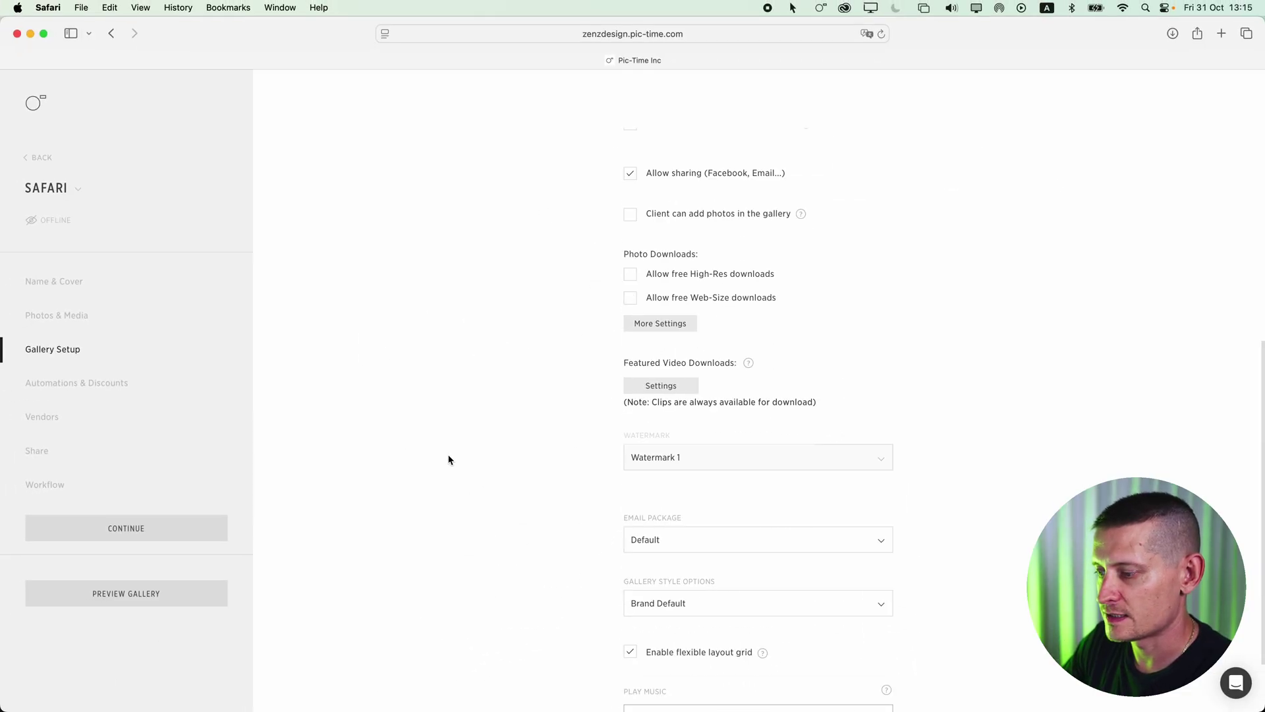
scroll(532, 477, "down", 1)
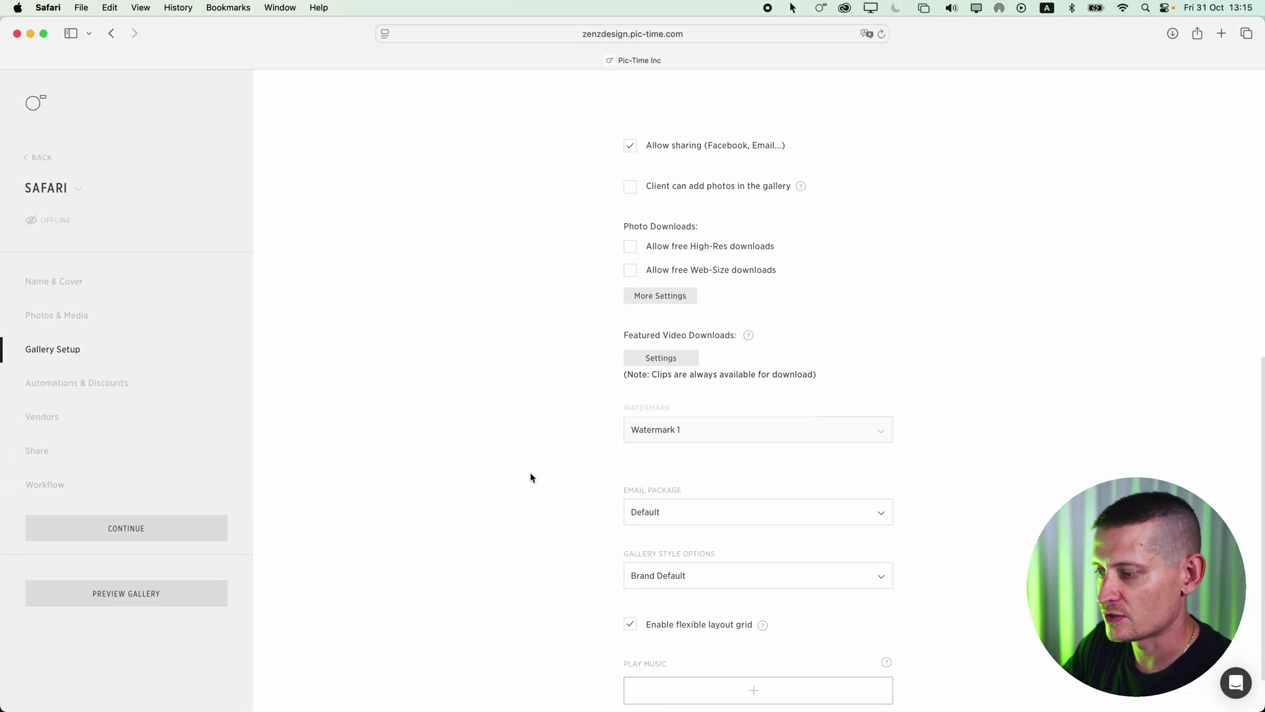
scroll(552, 347, "down", 2)
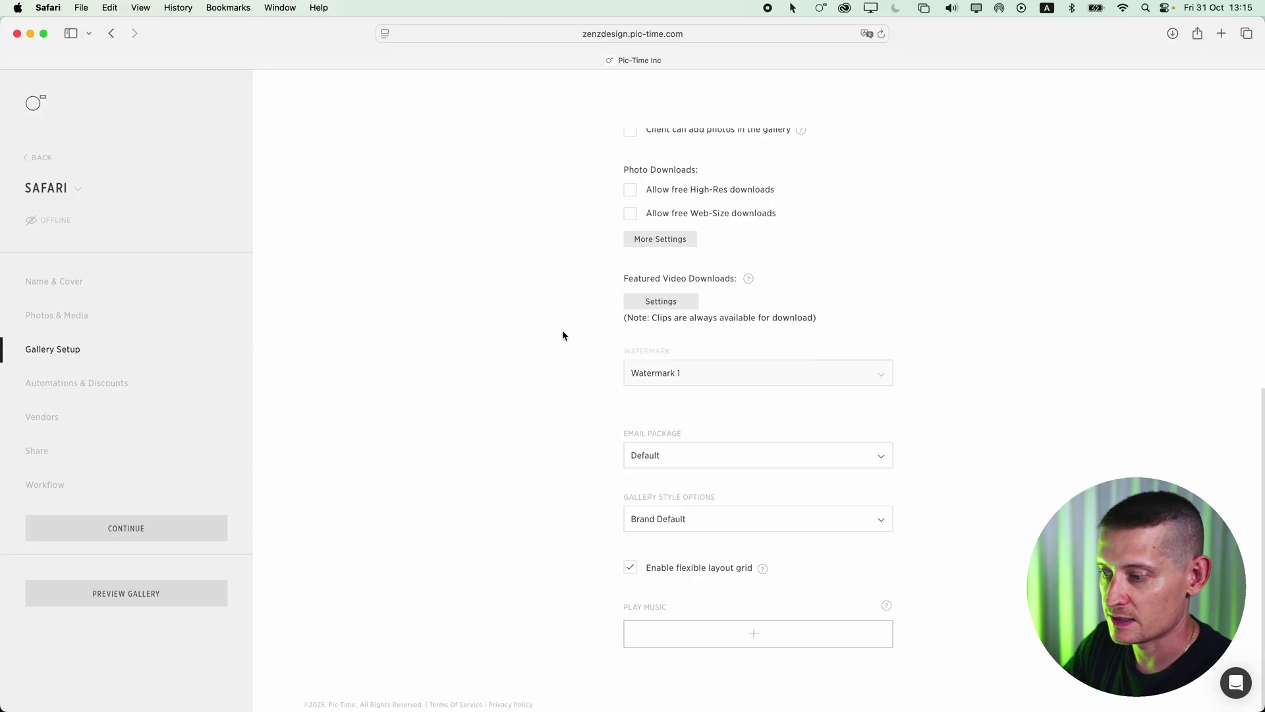
scroll(572, 392, "up", 5)
scroll(583, 389, "down", 3)
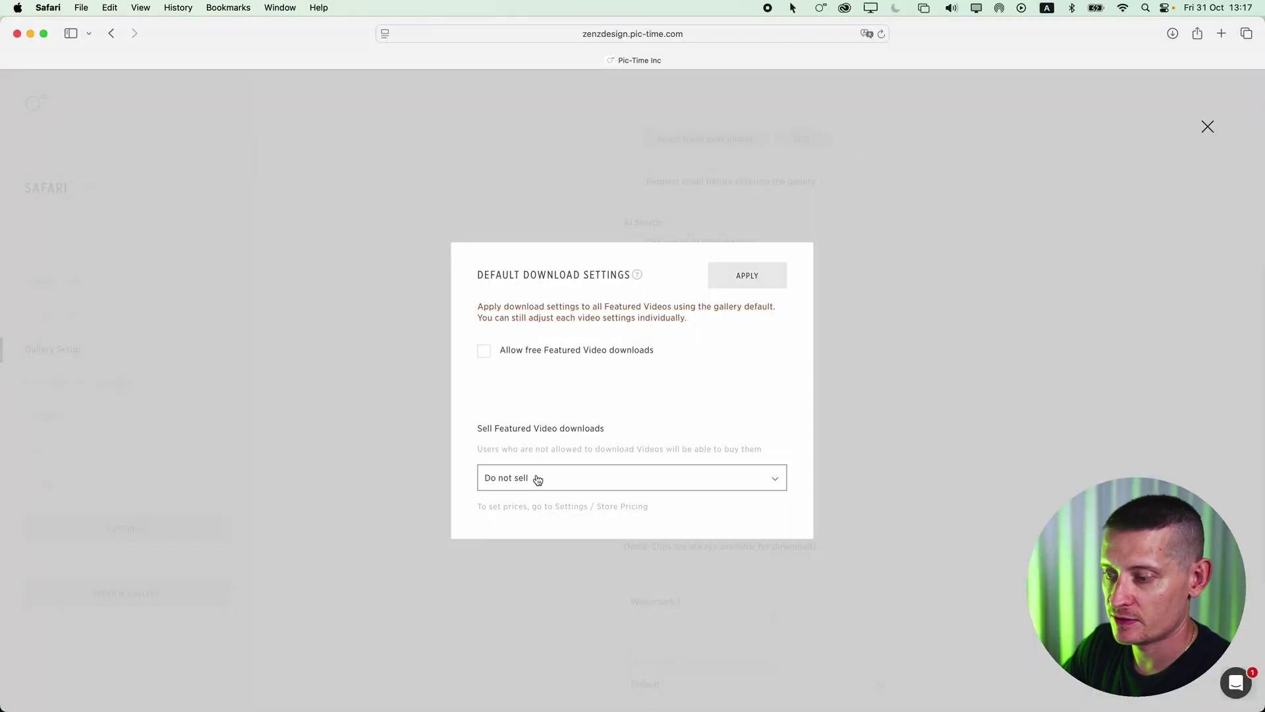
Sell featured video downloads with Slideshows and Videos - Price Option A
left_click(538, 479)
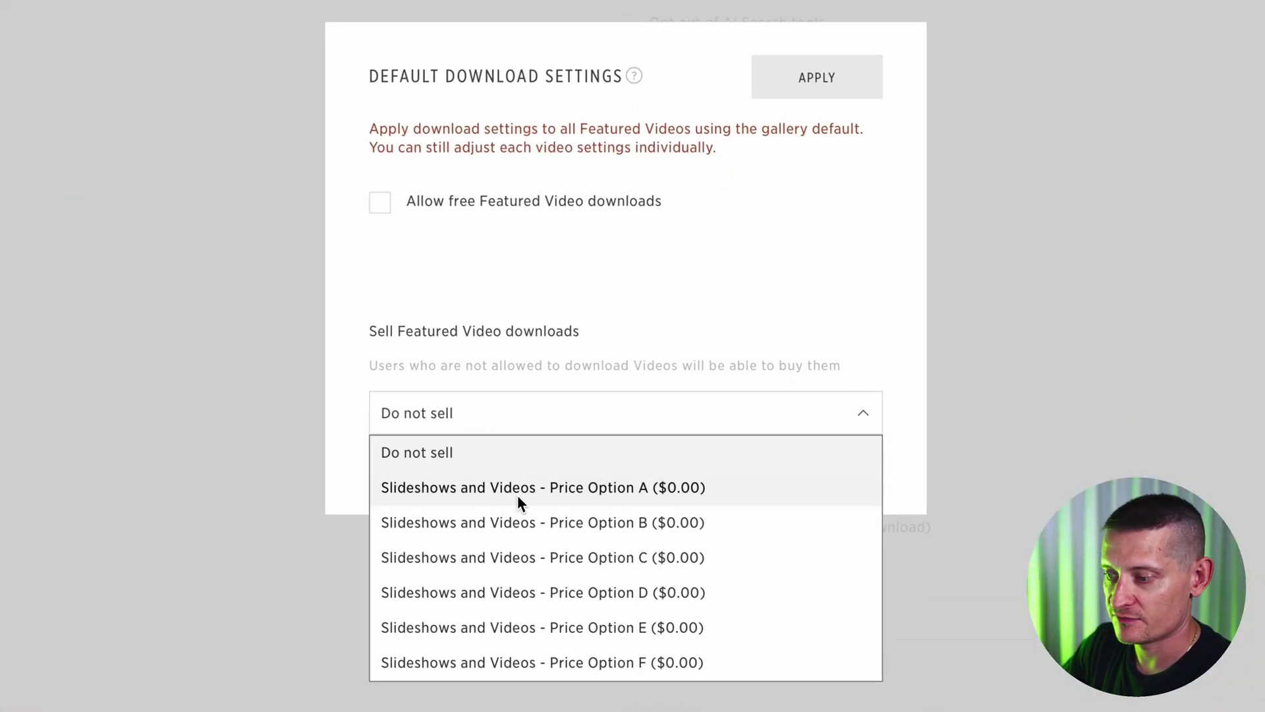
left_click(507, 490)
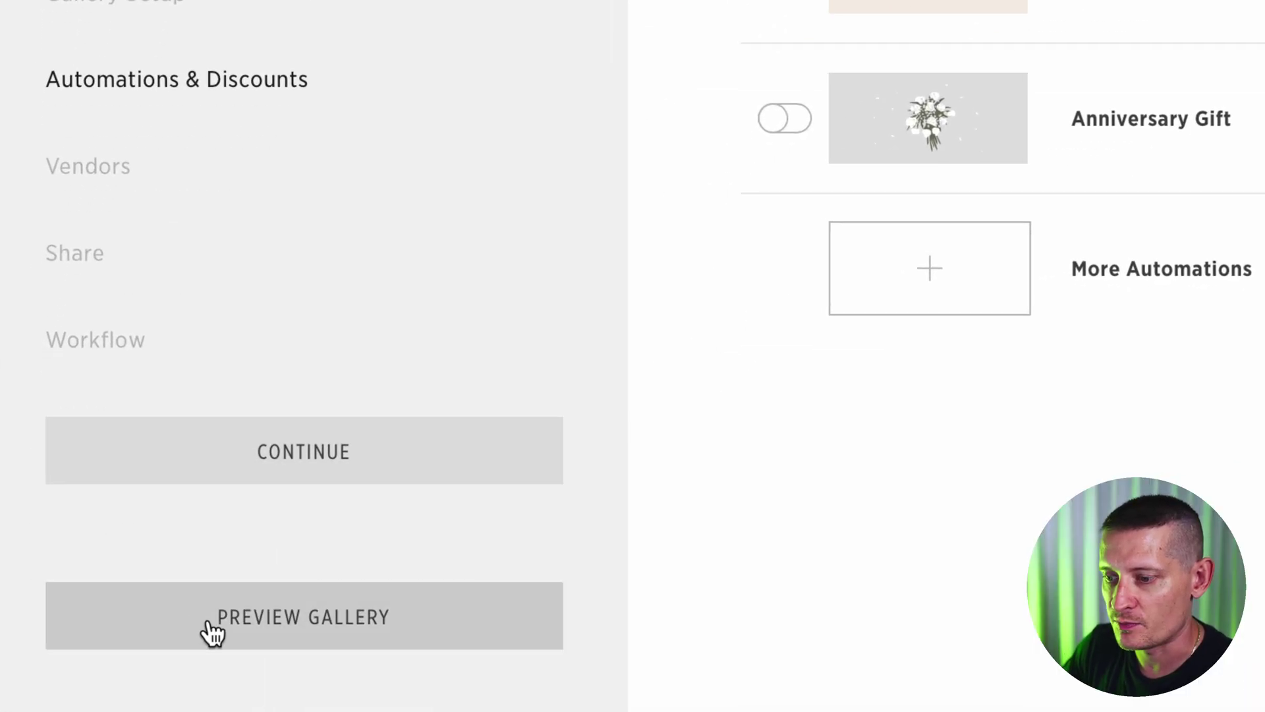
Preview the Safari gallery as a client, scrolling through the DAY 1 photos and video tiles
left_click(210, 626)
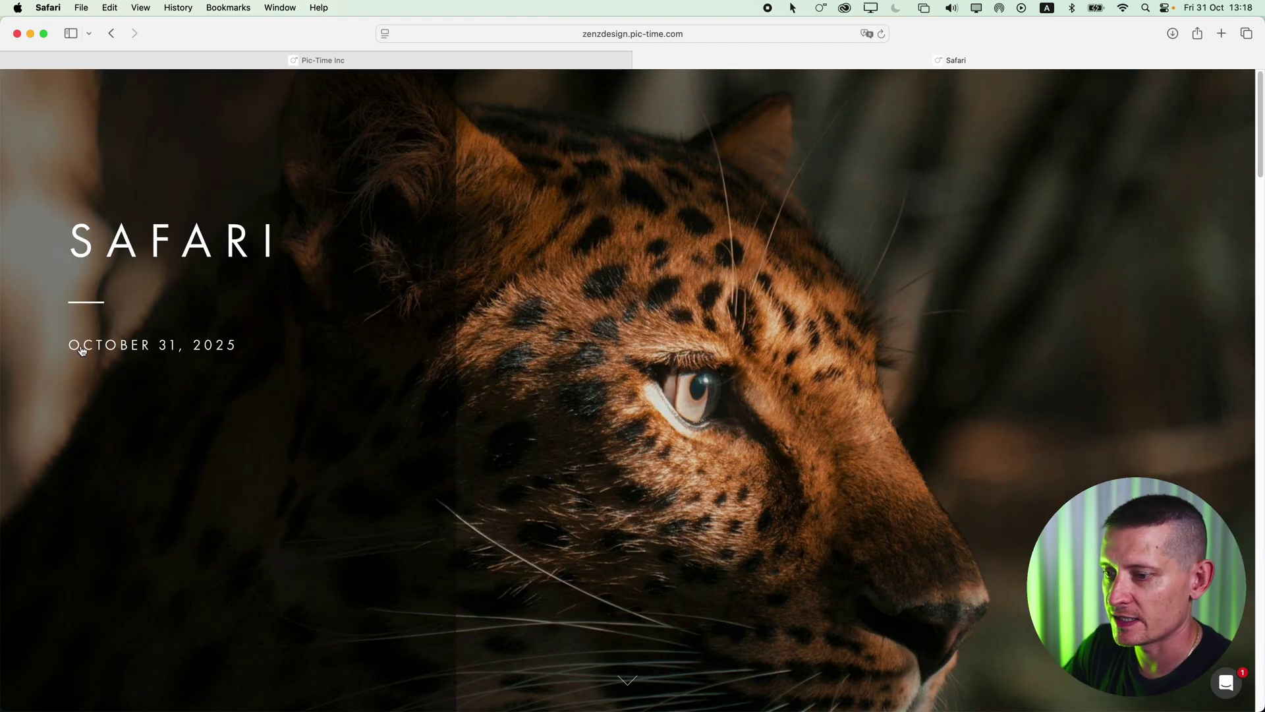
scroll(812, 303, "down", 3)
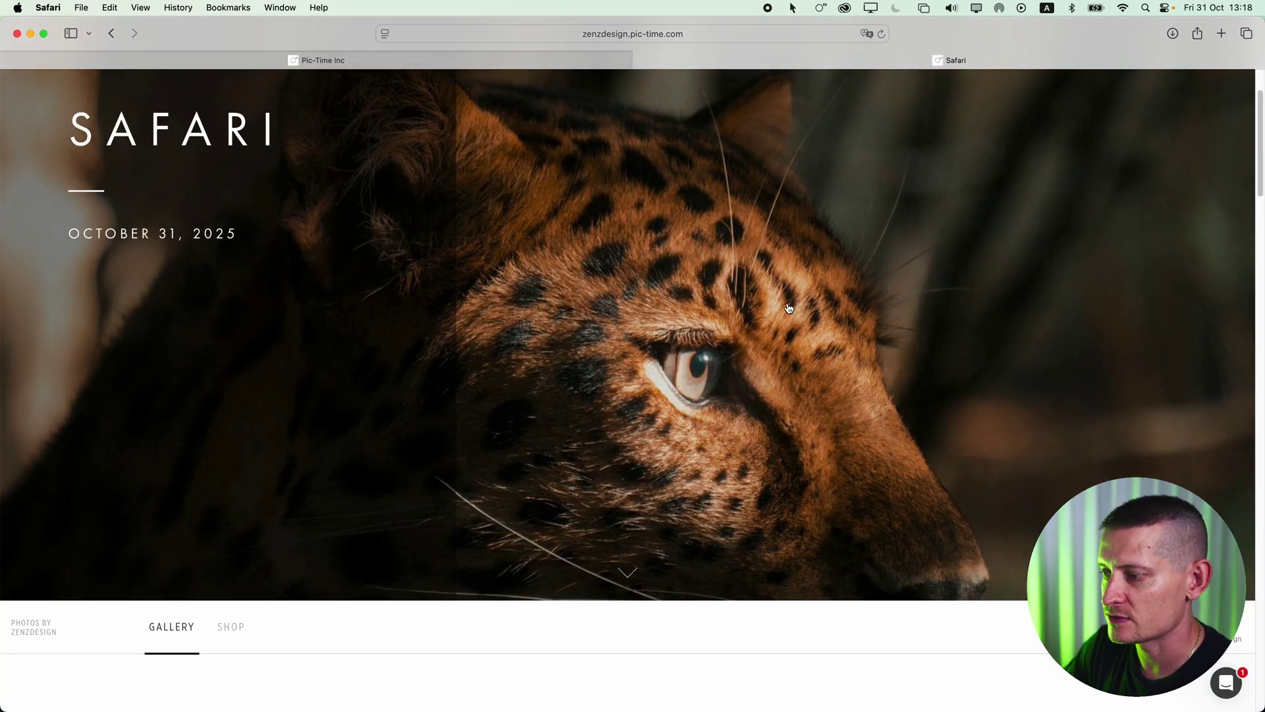
scroll(796, 290, "down", 10)
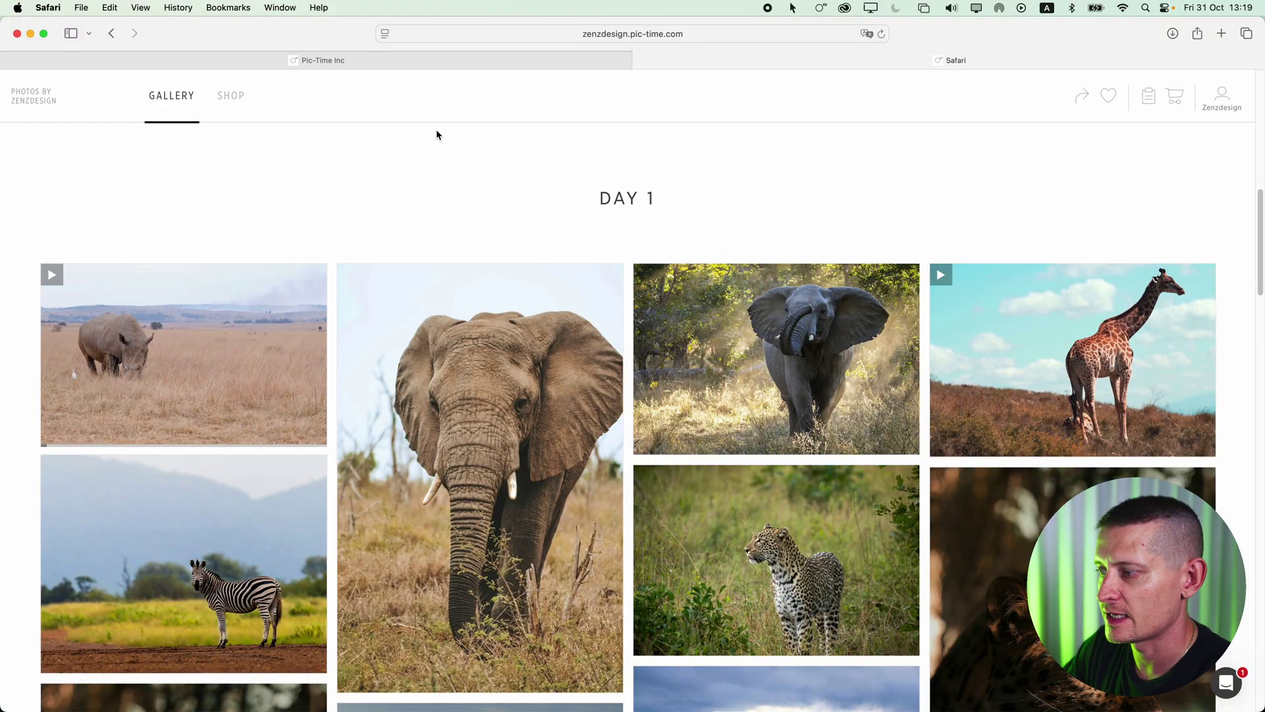
mouse_move(182, 319)
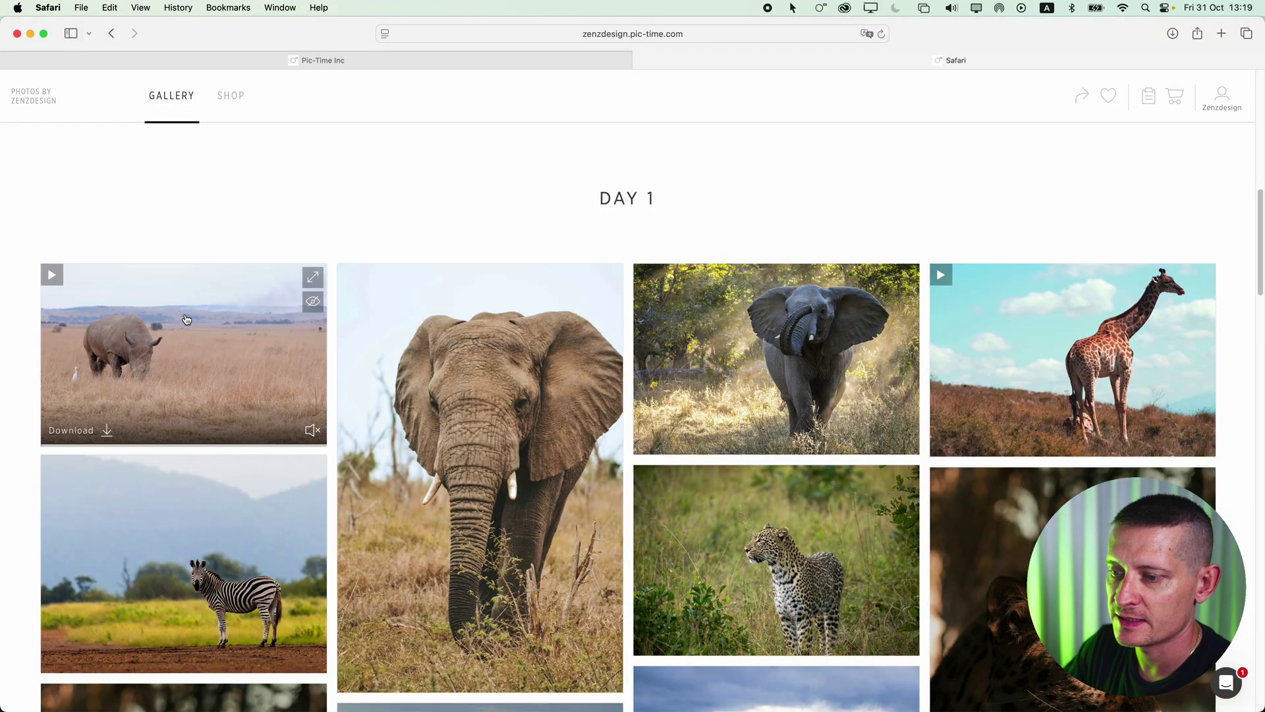
mouse_move(1048, 359)
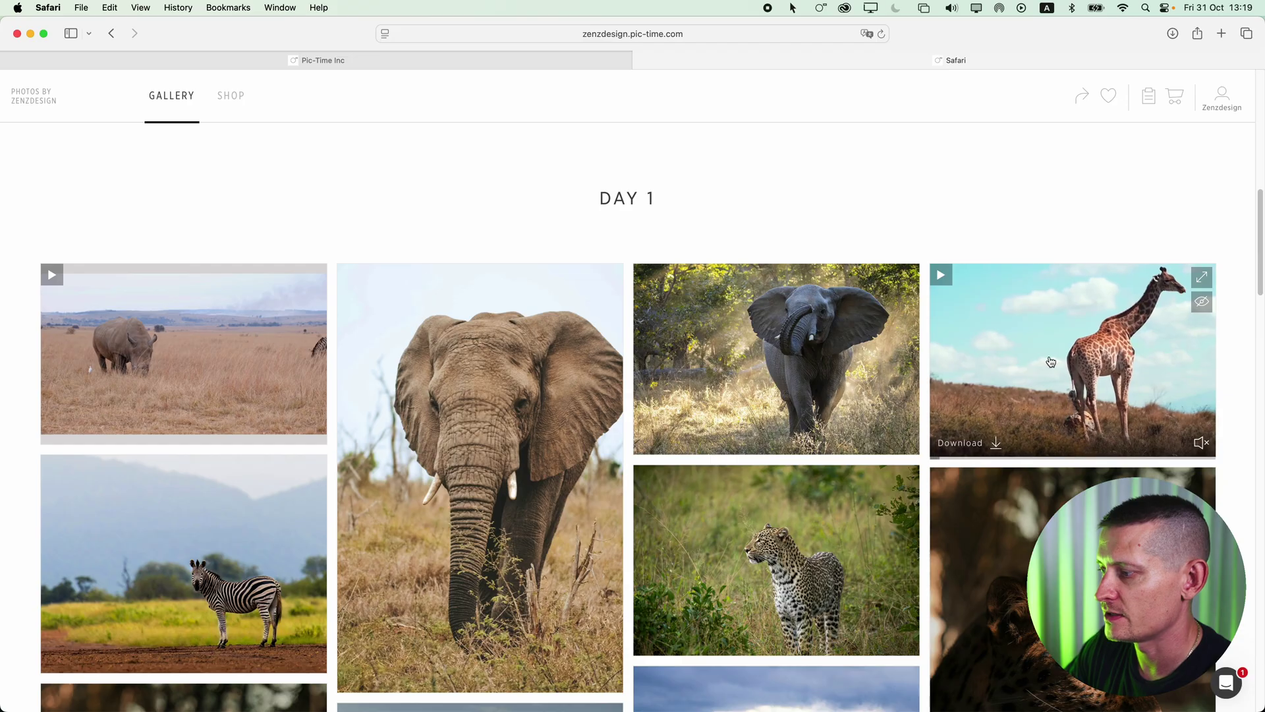
scroll(1050, 361, "down", 15)
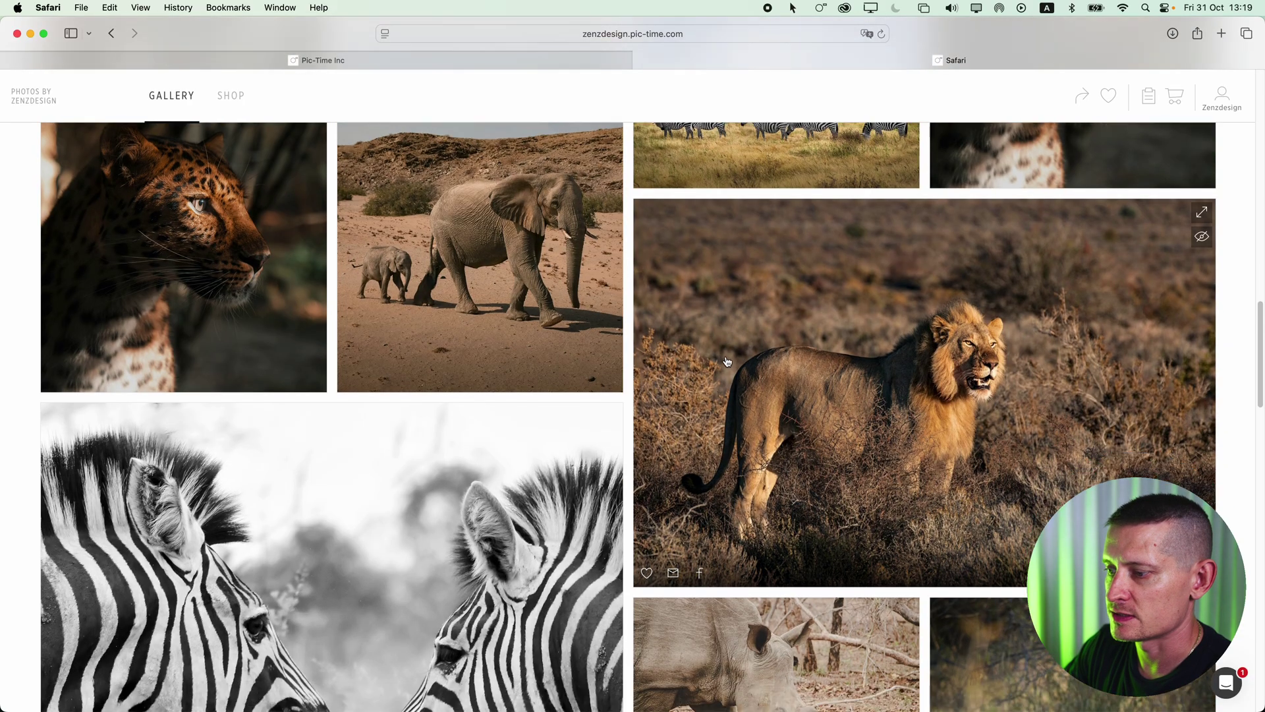
scroll(727, 362, "down", 15)
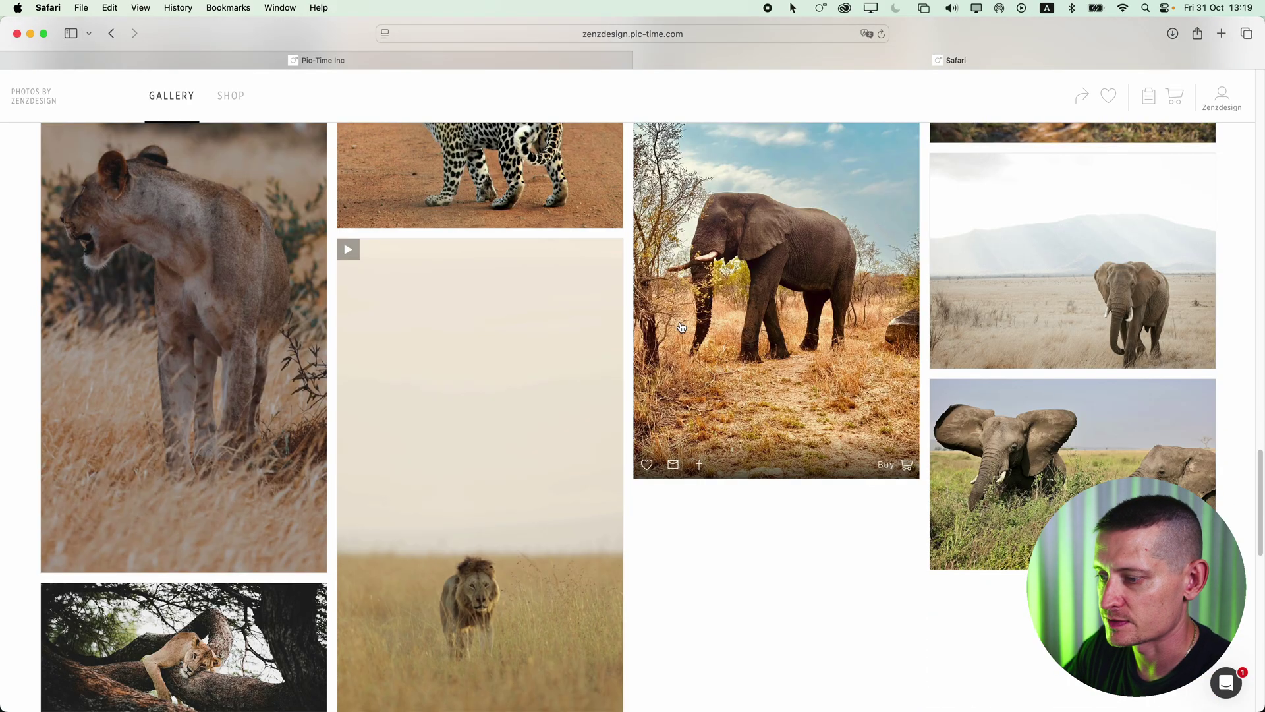
scroll(573, 356, "down", 1)
mouse_move(466, 381)
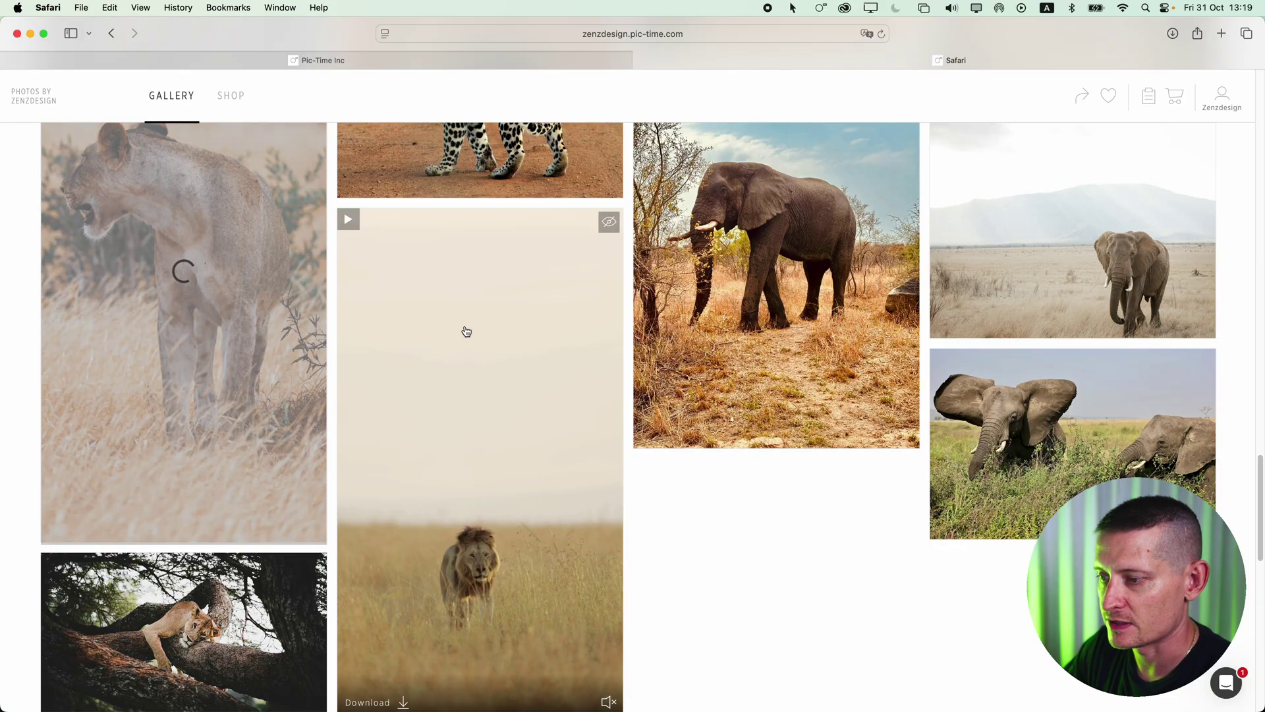